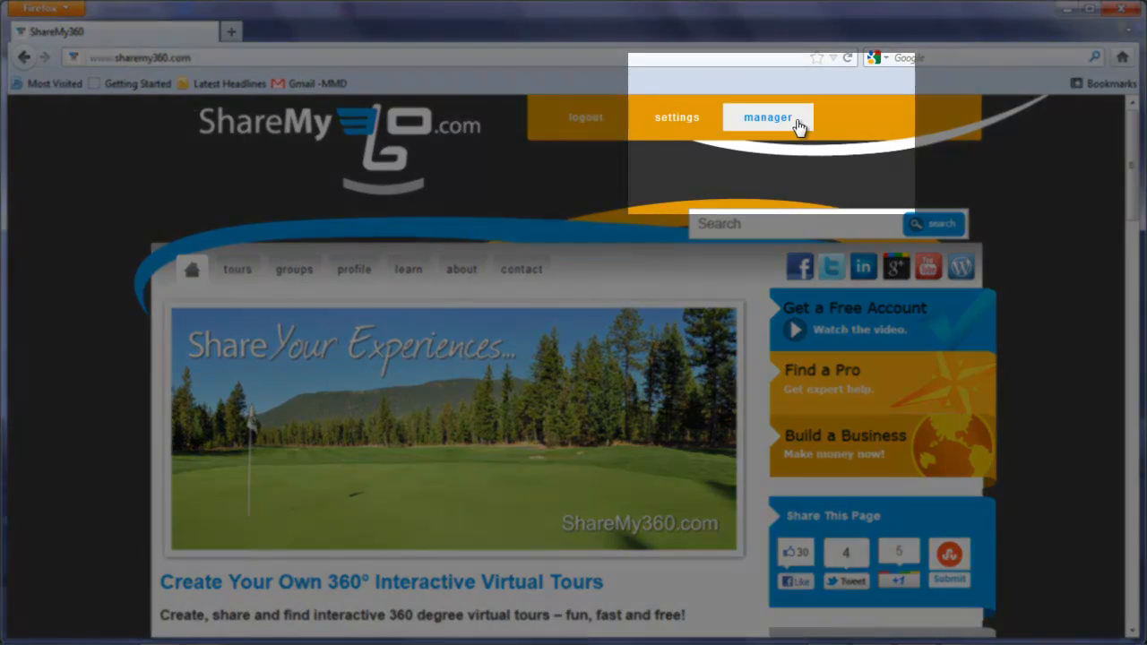
Step: Open the tour manager and start editing the Star Wars Diorama tour
left_click(795, 121)
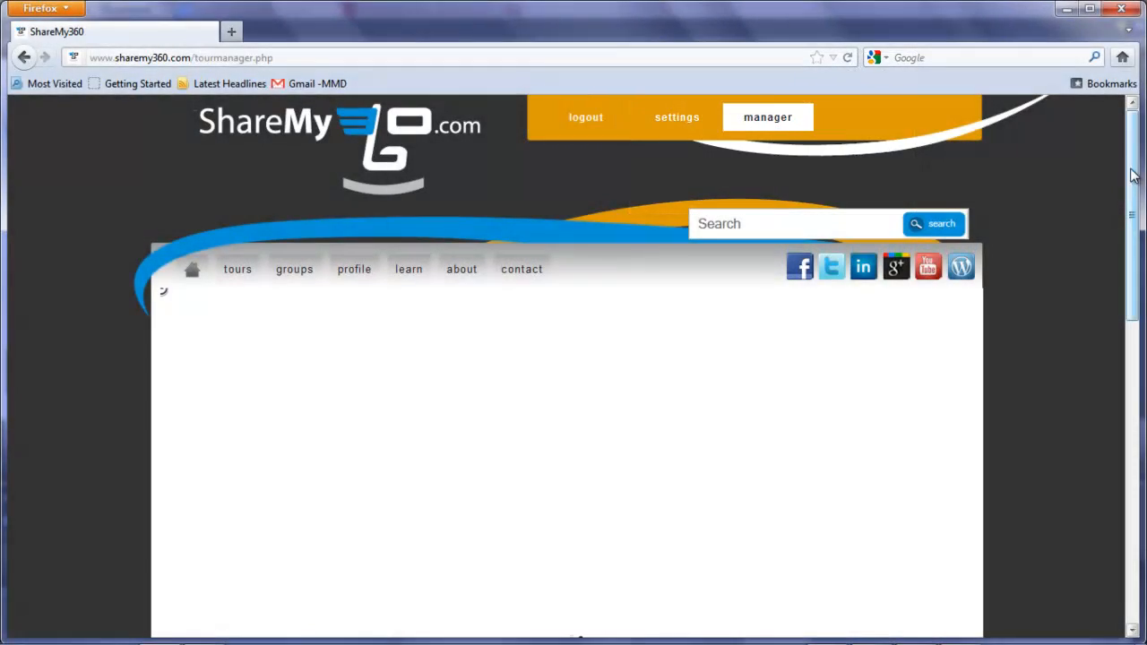
scroll(1131, 176, "down", 1)
scroll(1139, 215, "down", 3)
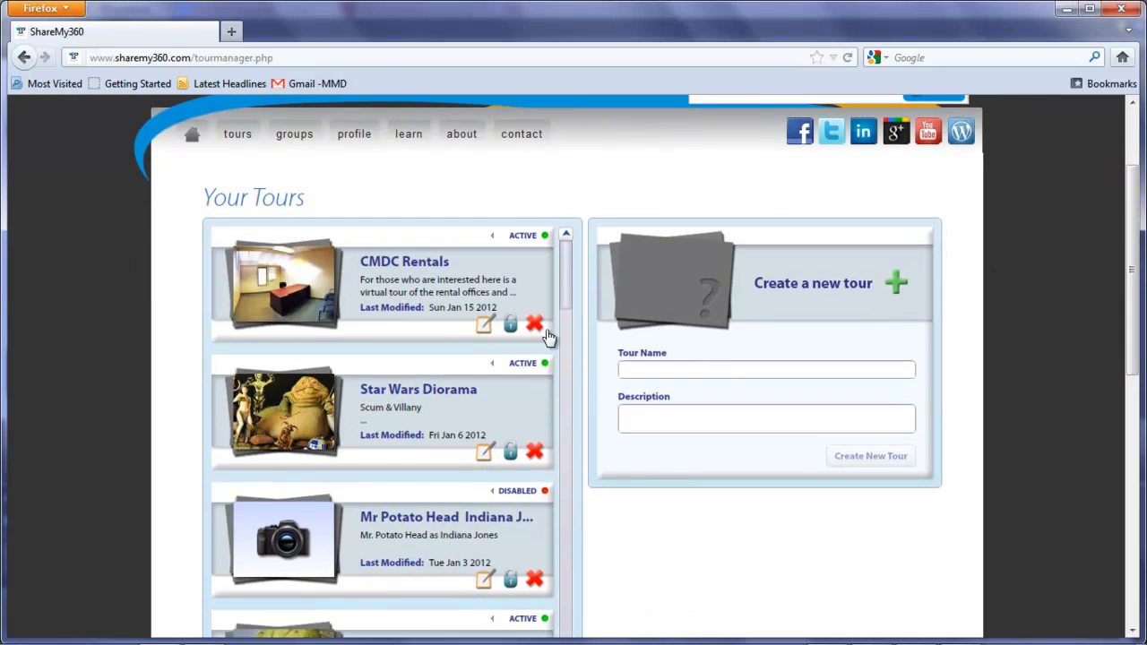
left_click(481, 456)
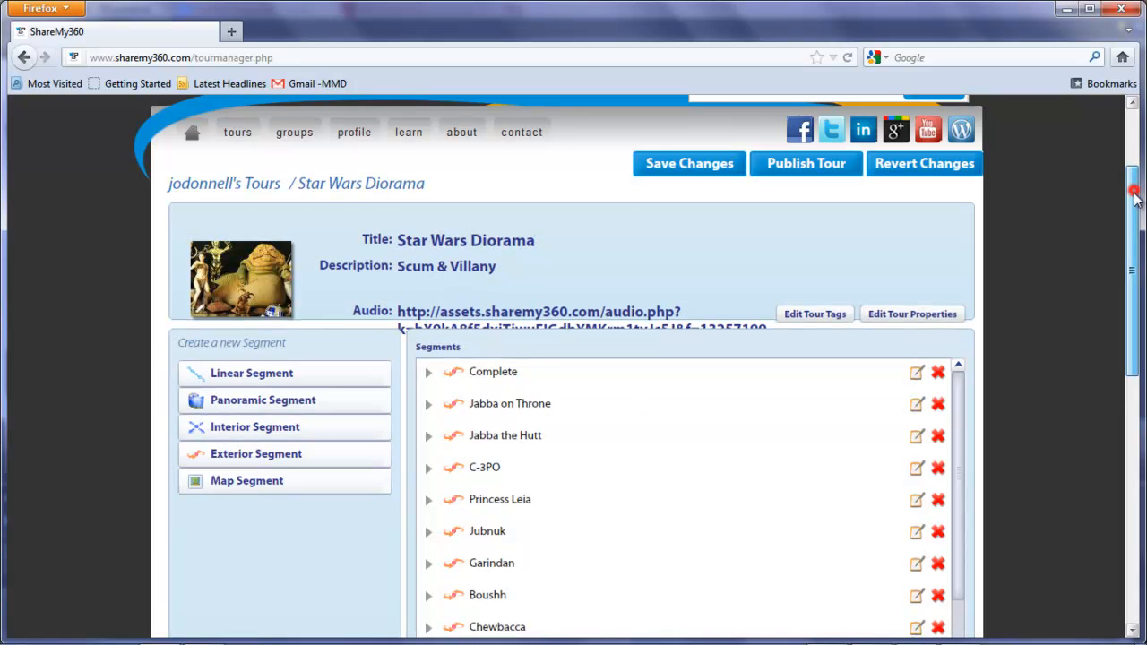
Step: Open the tour's Complete segment in the segment editor and bring its save and publish controls into view
left_click_drag(1135, 199, 1143, 267)
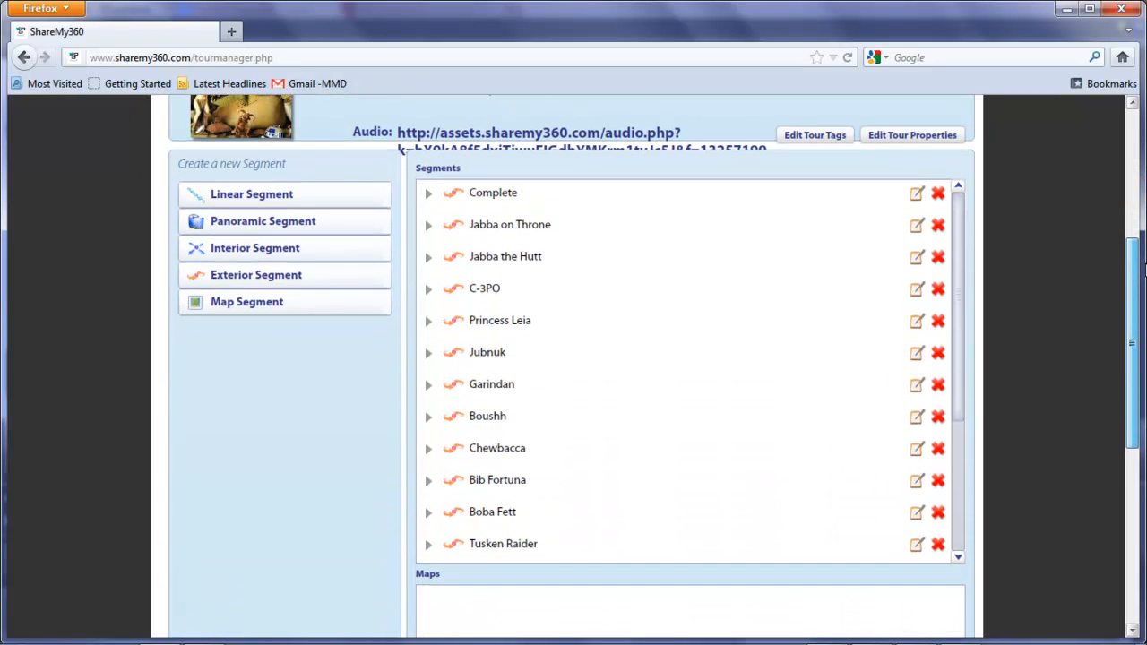
left_click(502, 194)
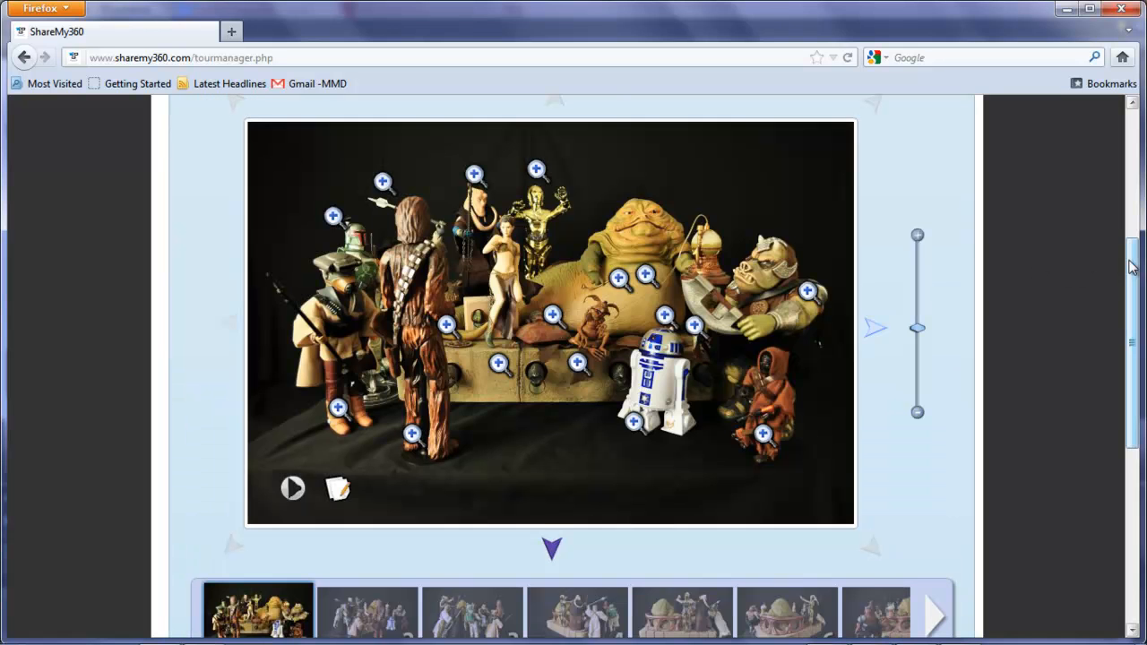
left_click_drag(1130, 259, 1136, 187)
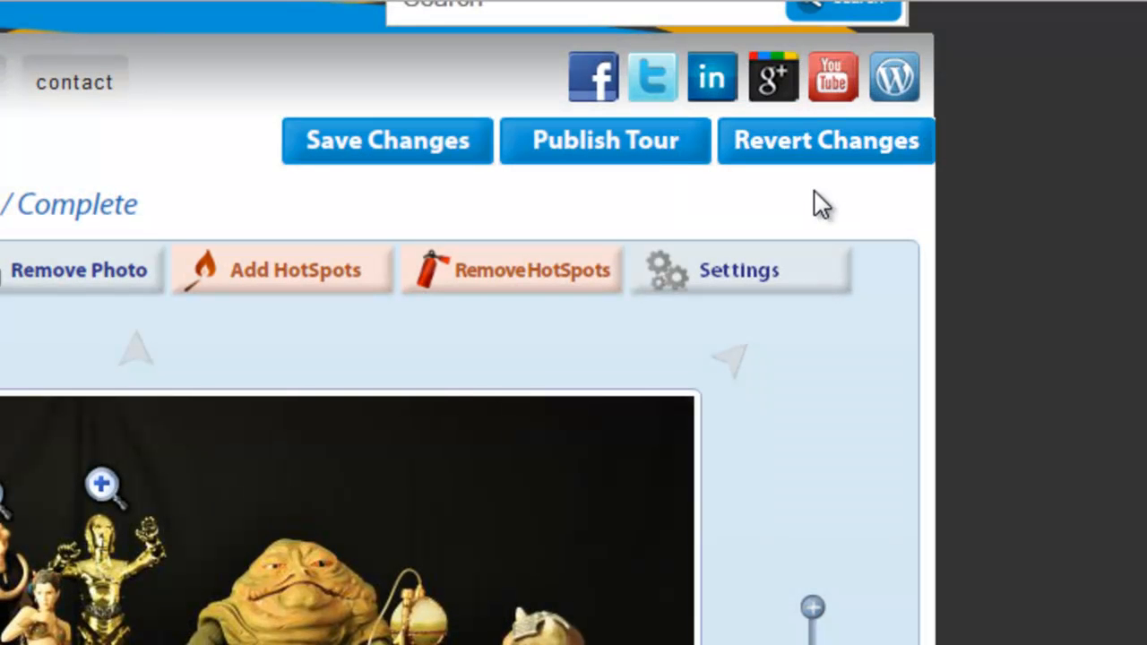
left_click(959, 191)
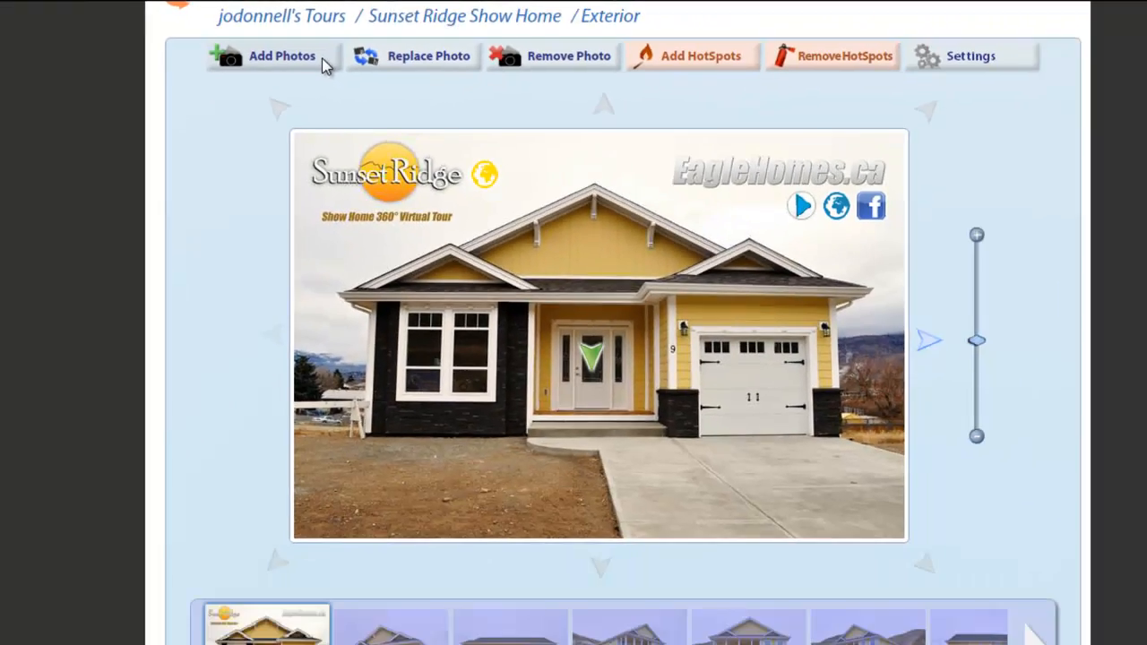
Step: Try selecting the first six library photos to add to the Sunset Ridge Show Home's Exterior segment, and cancel without adding them
left_click(315, 59)
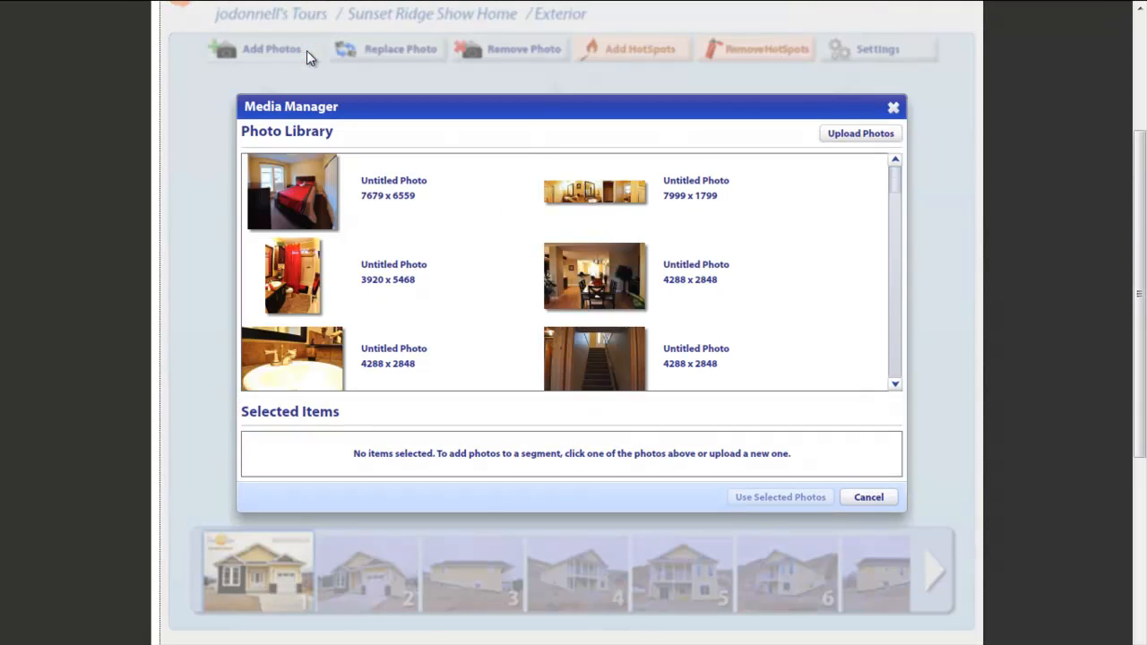
left_click(301, 161)
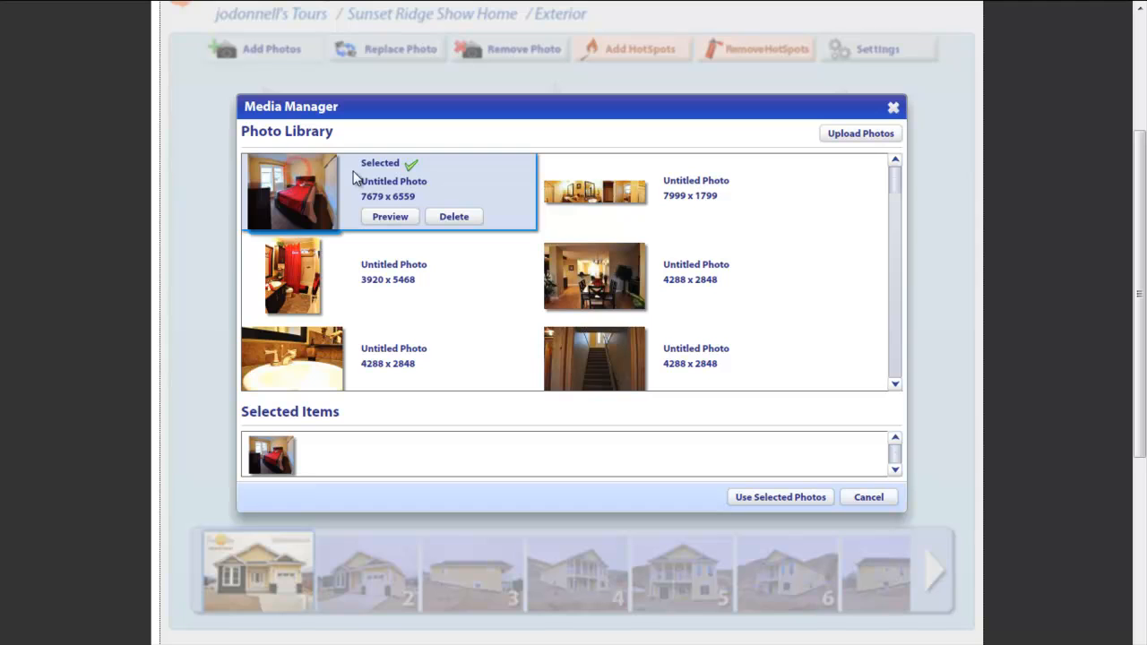
left_click(644, 179)
left_click(651, 285, "shift")
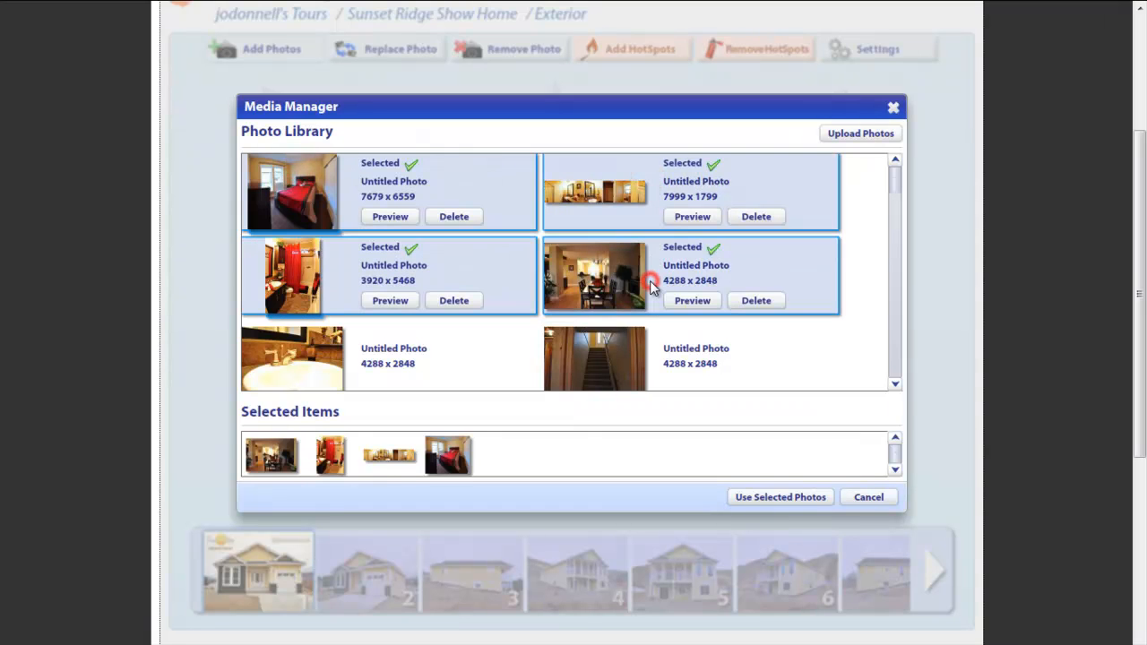
left_click(617, 352, "shift")
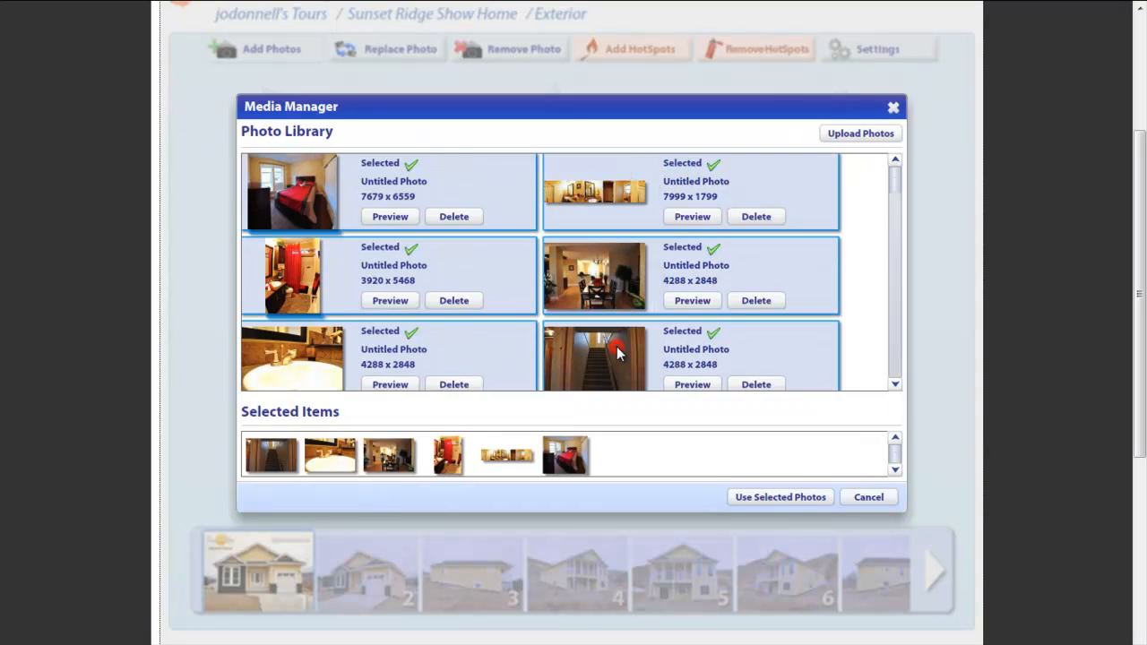
left_click(884, 499)
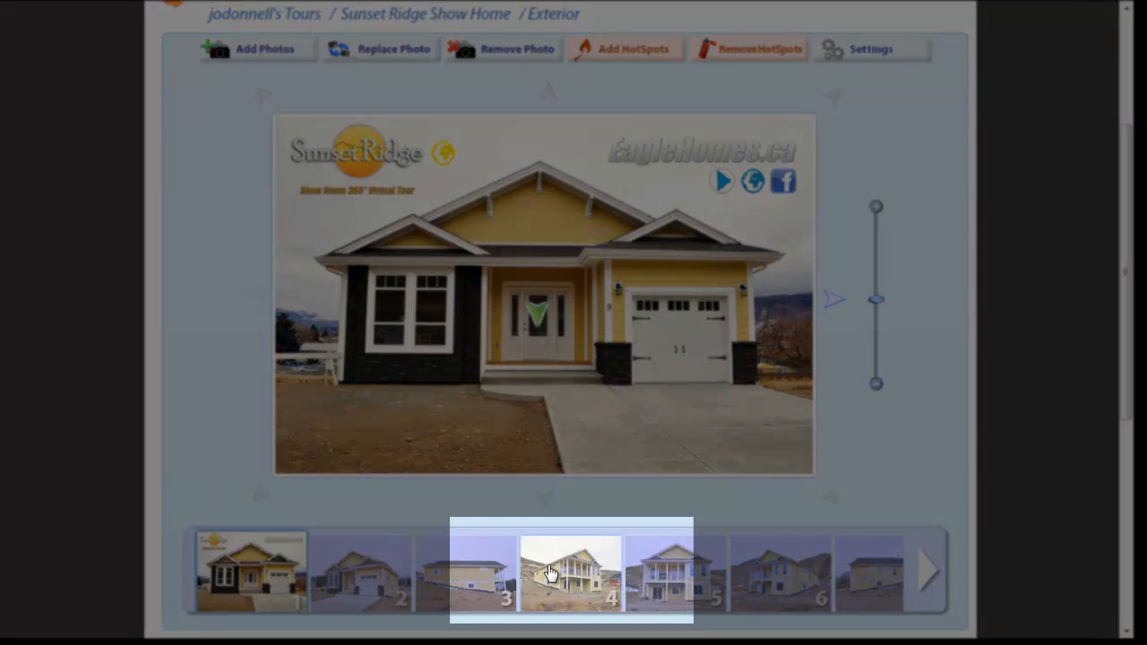
Step: Choose the 7679 x 6559 bedroom photo from the library as the replacement for photo 4 of the Exterior segment
left_click(551, 573)
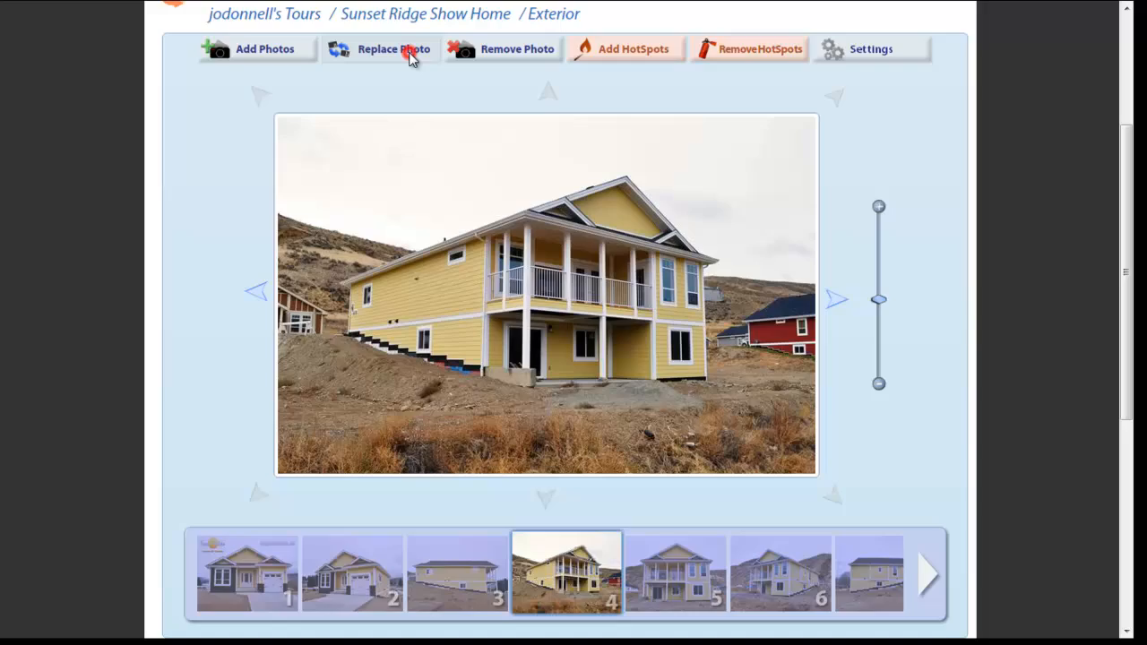
left_click(405, 53)
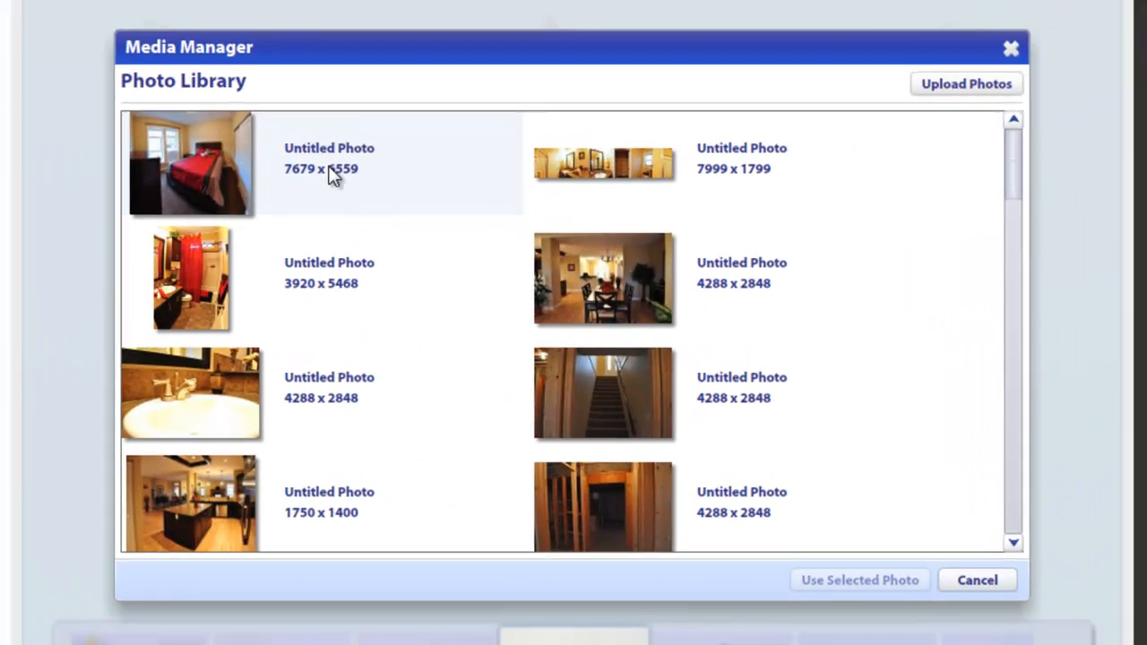
left_click(305, 163)
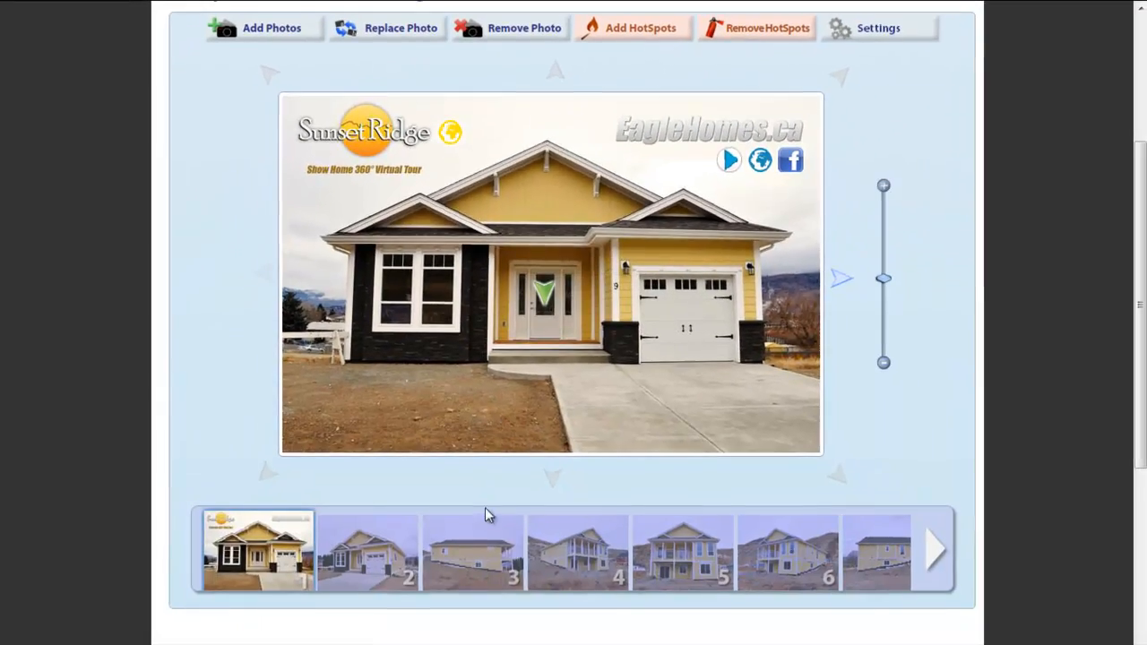
left_click(475, 543)
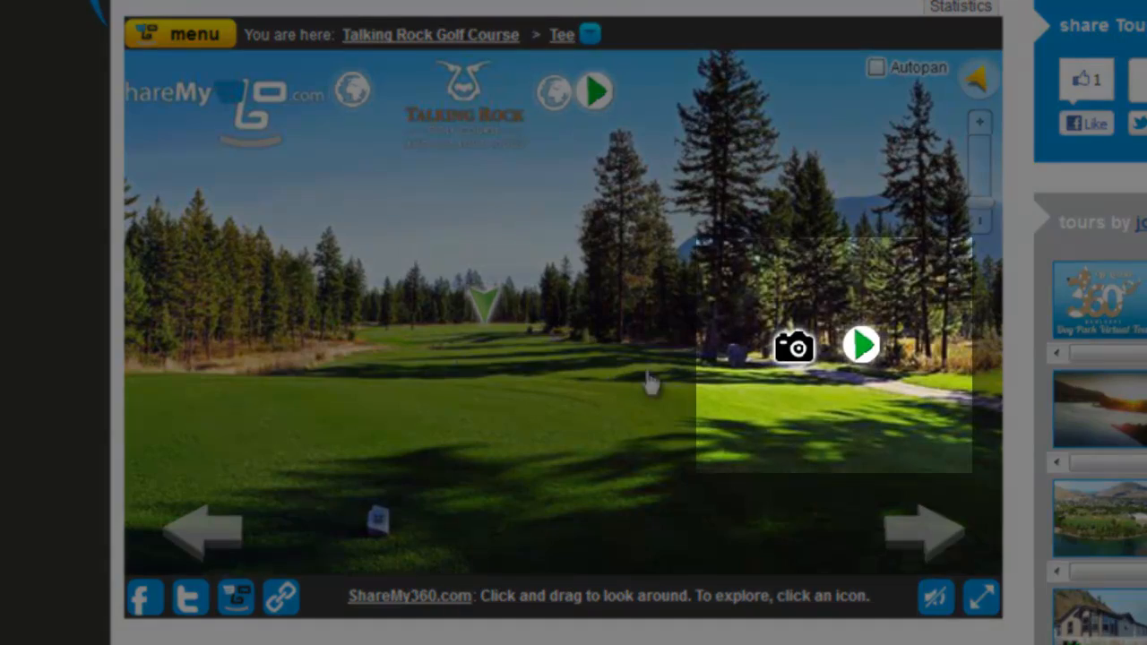
Step: Preview the sign, video, website and navigation hotspots on the Talking Rock Golf Course tee, and follow the arrow hotspot to One Third
mouse_move(792, 351)
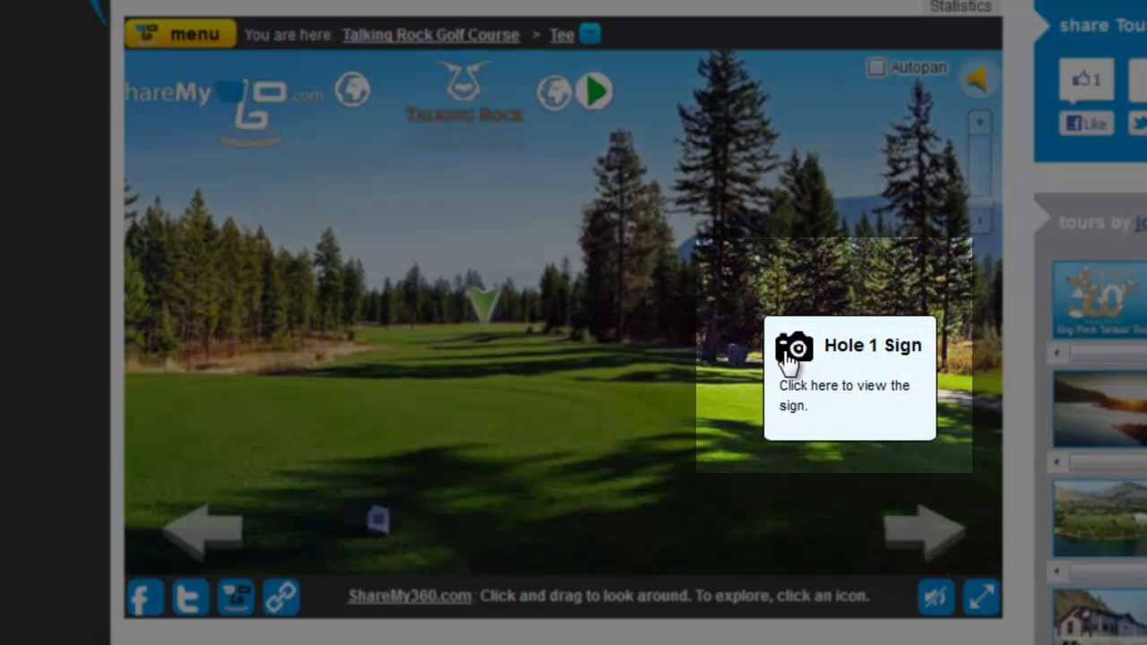
mouse_move(876, 352)
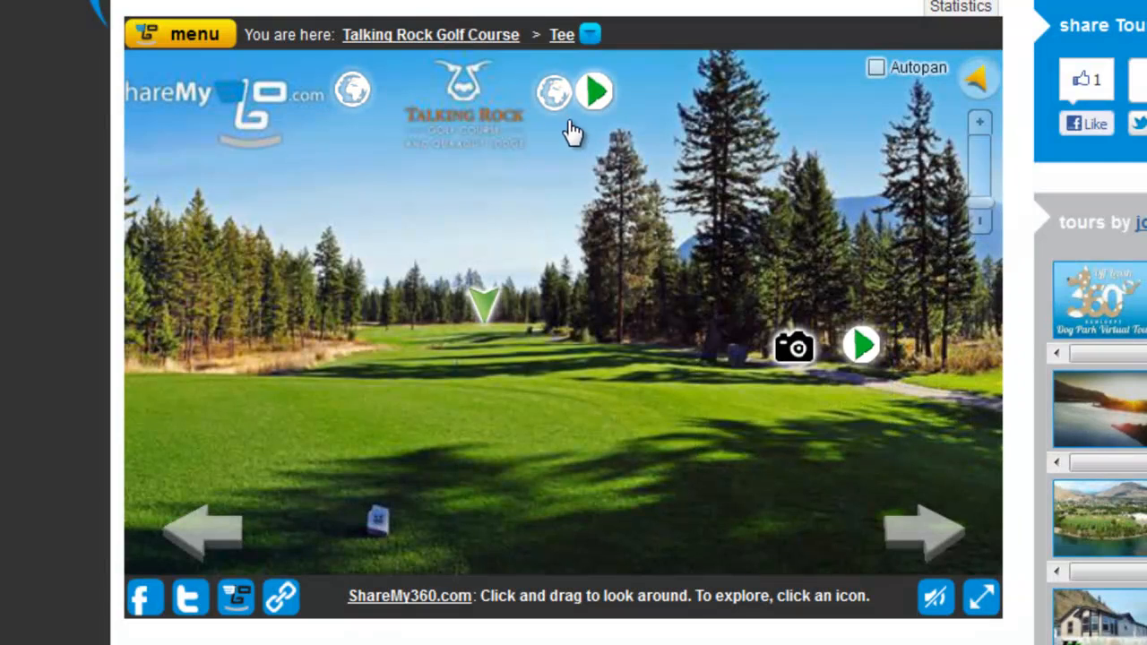
mouse_move(544, 106)
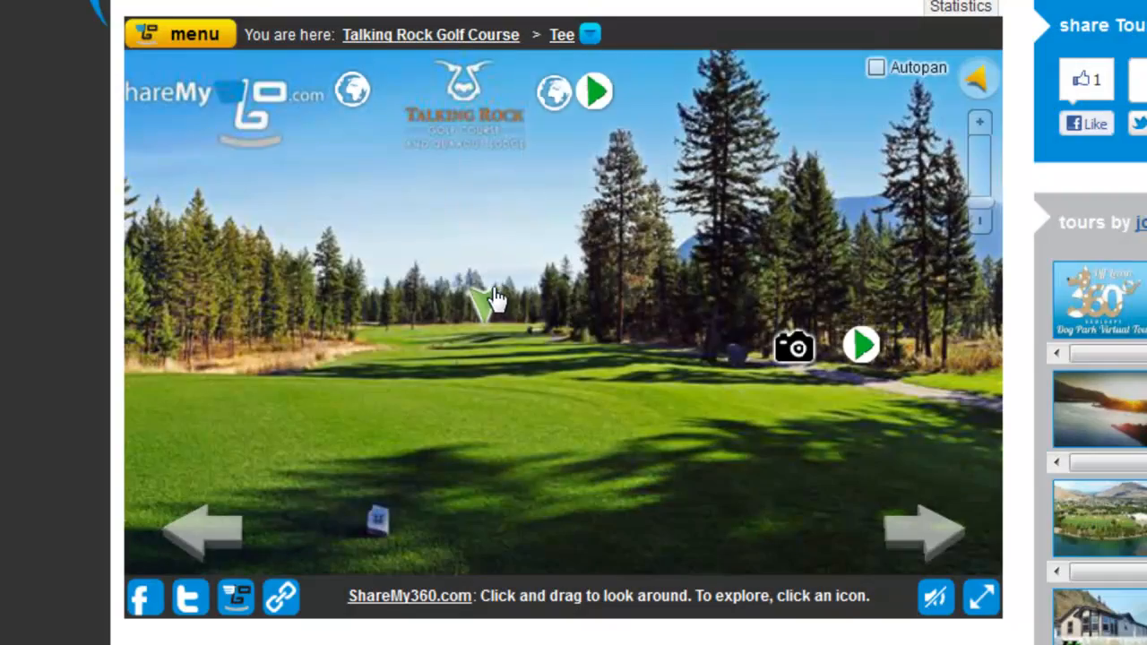
mouse_move(491, 311)
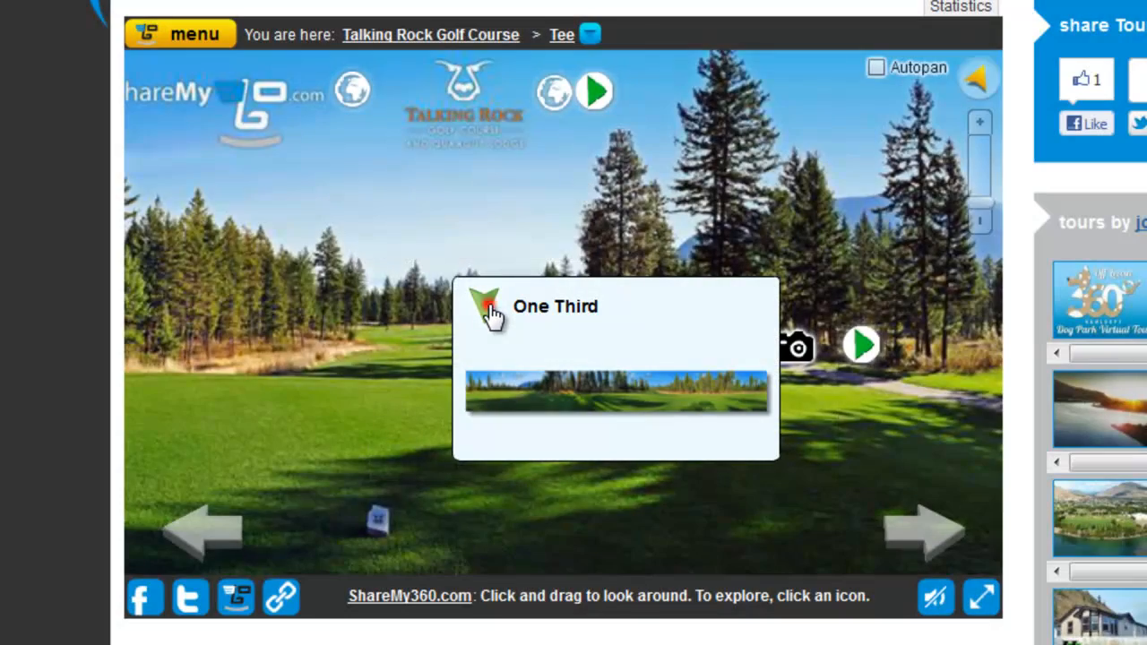
left_click(491, 312)
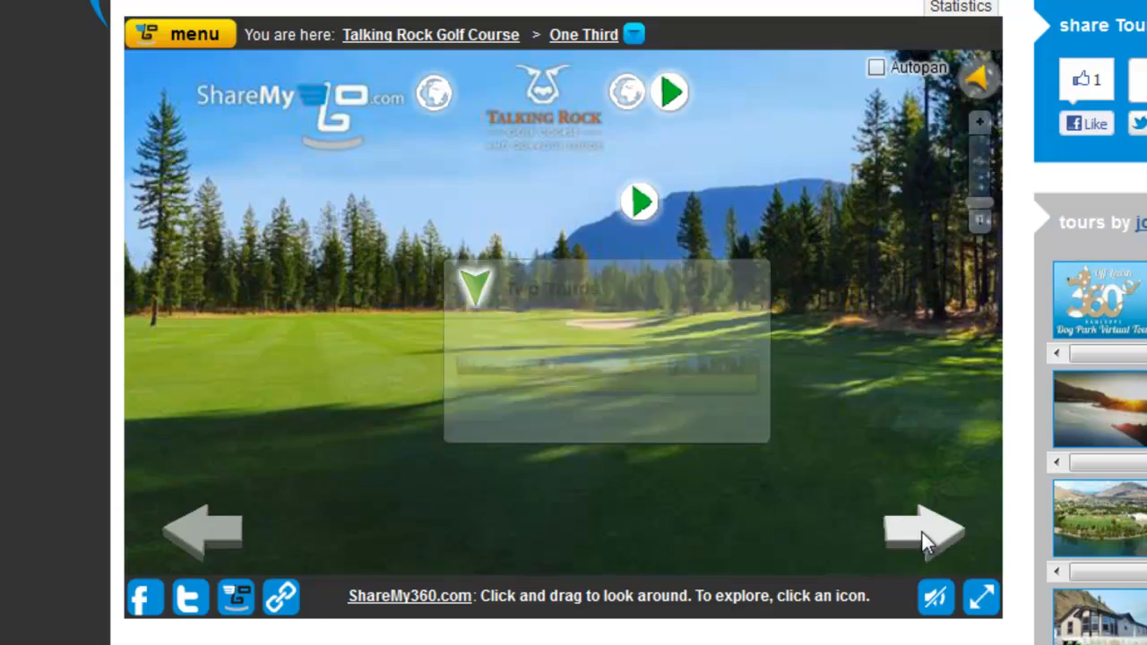
left_click(923, 532)
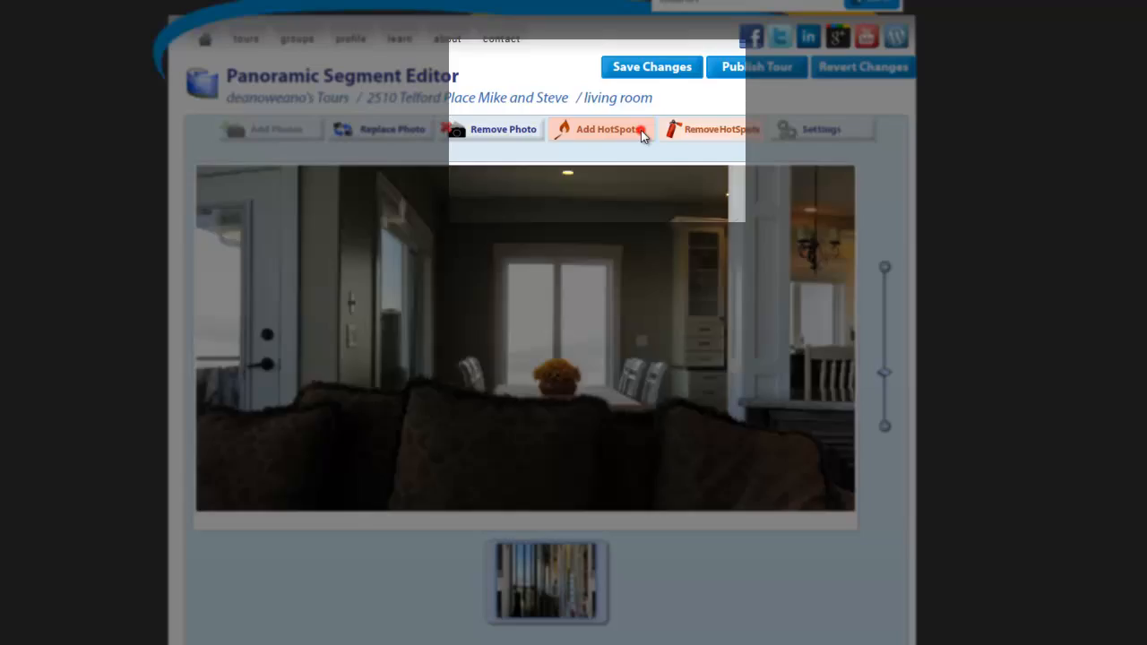
left_click(640, 132)
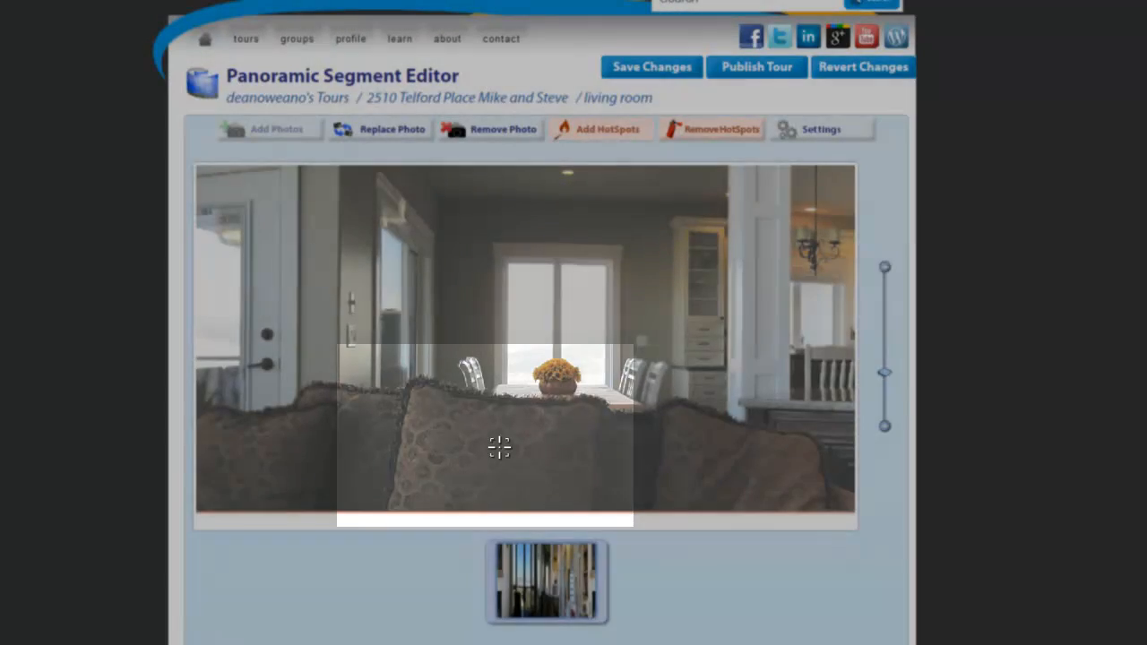
left_click(499, 446)
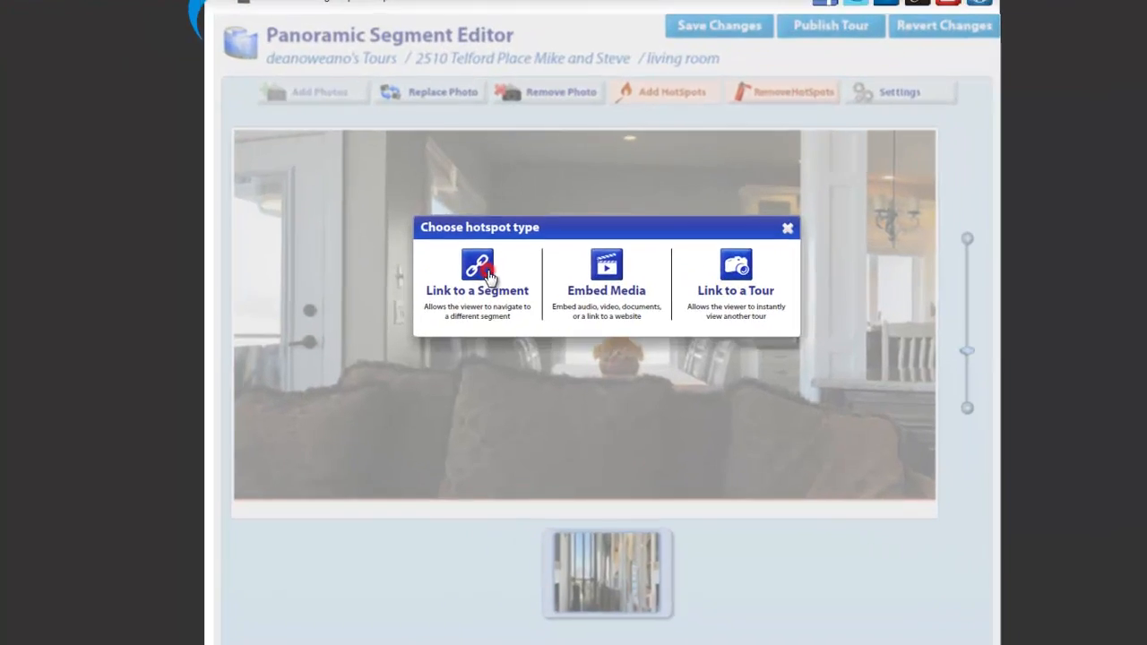
left_click(479, 319)
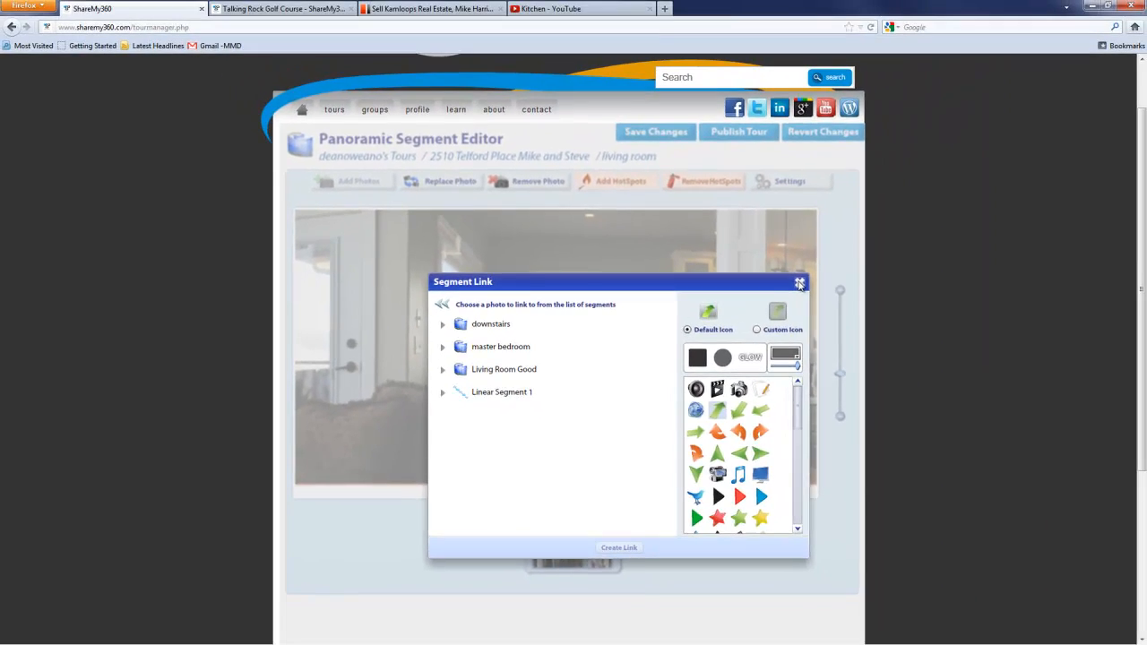
left_click(799, 284)
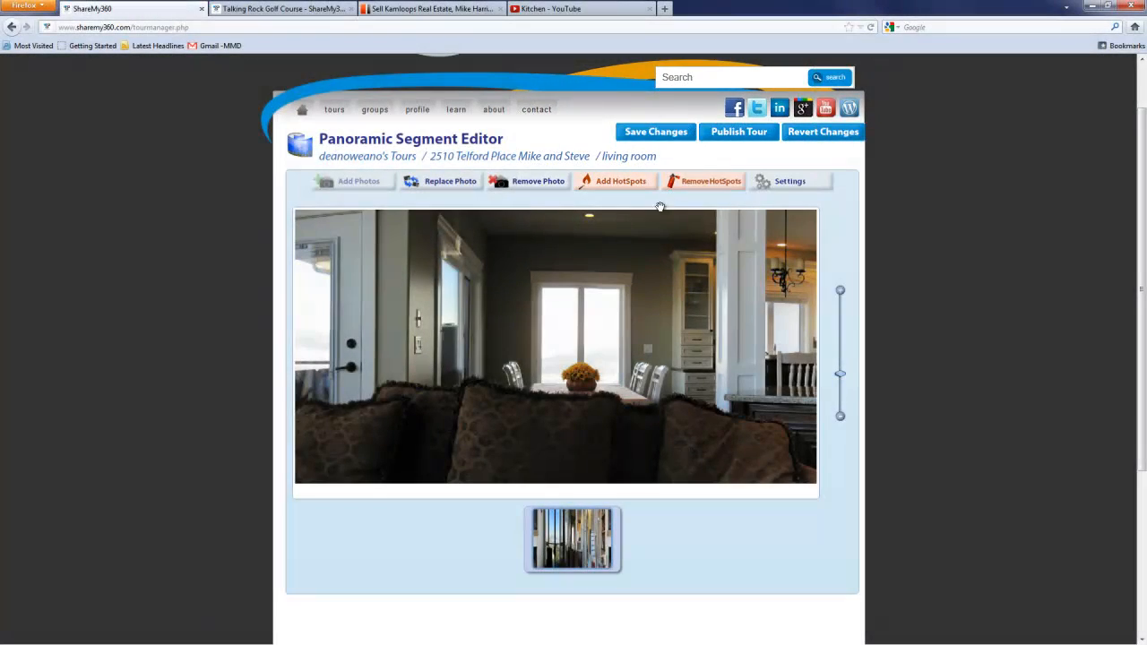
Step: Place a segment-link hotspot on the sofa in the living room panorama and expand the downstairs, master bedroom and Living Room Good segments
left_click(594, 185)
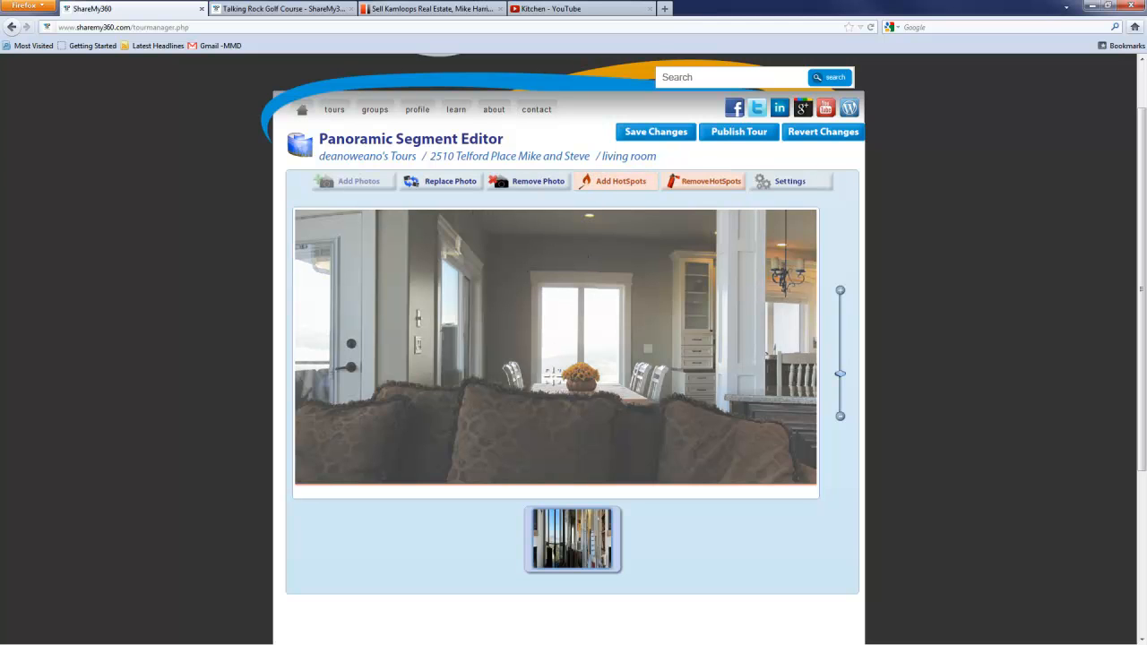
left_click(537, 436)
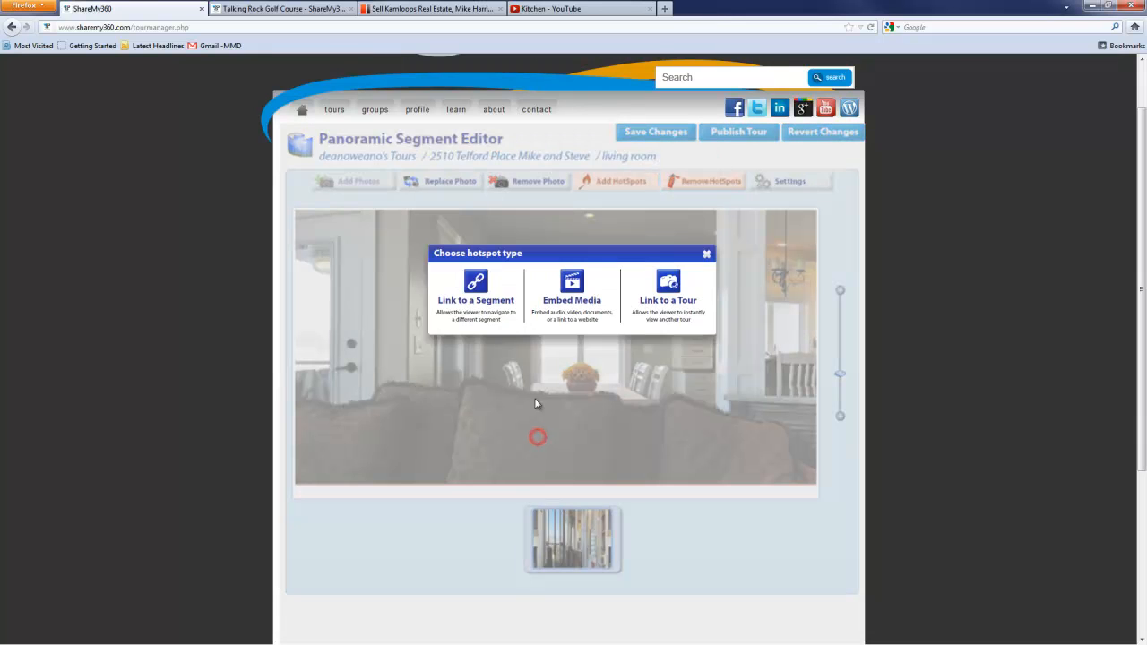
left_click(491, 326)
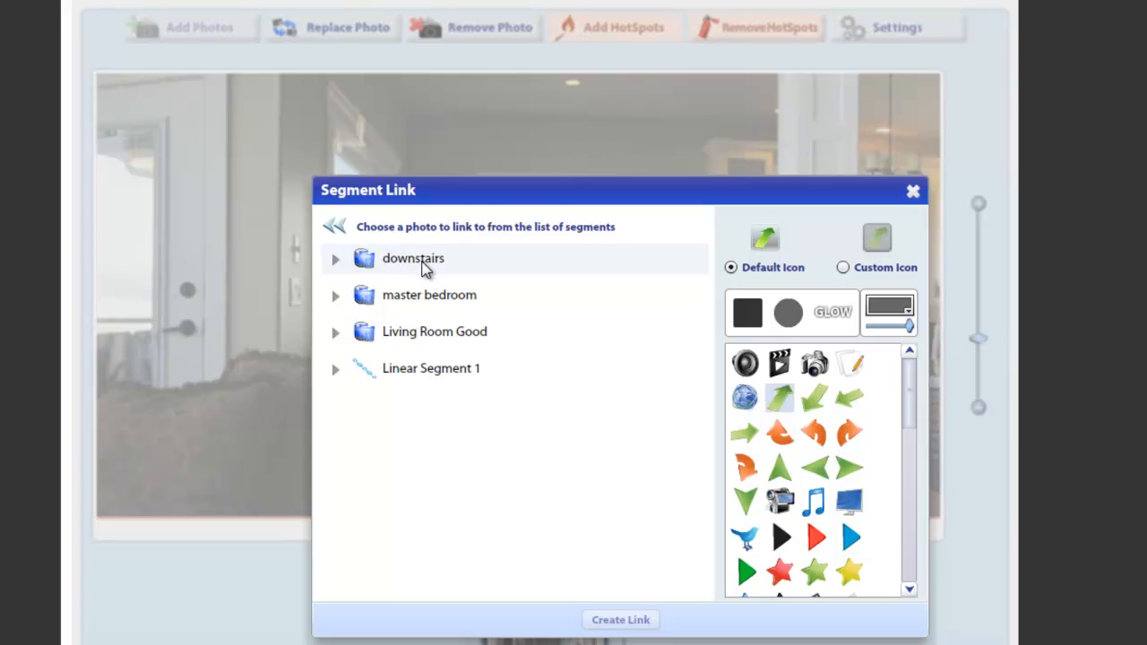
left_click(424, 267)
left_click(469, 368)
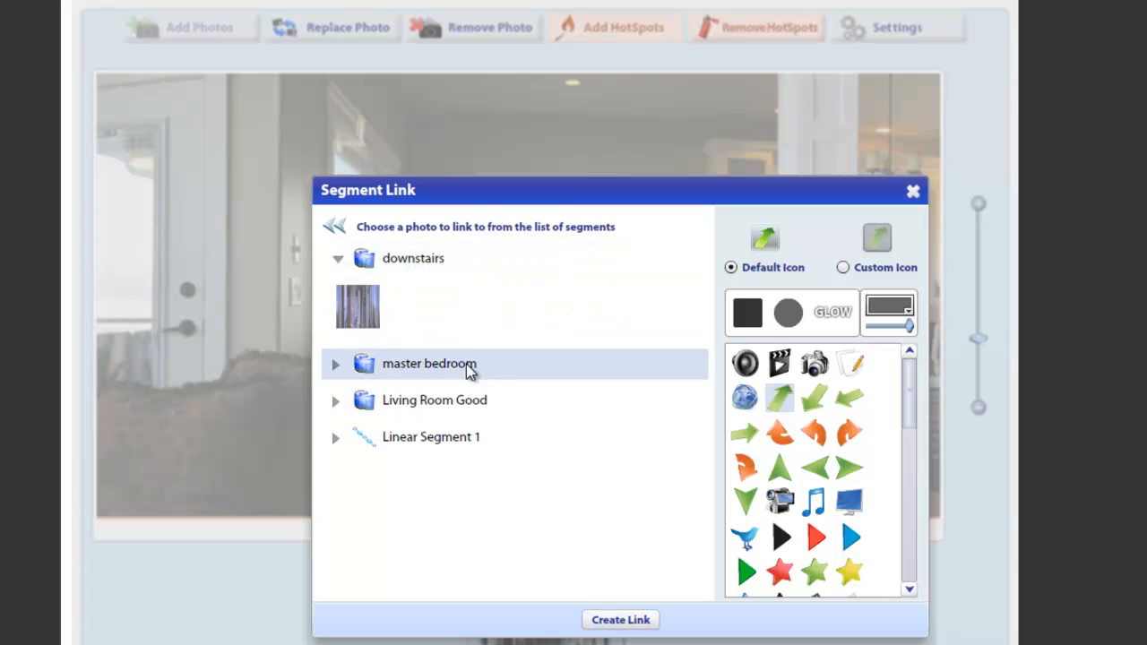
left_click(438, 467)
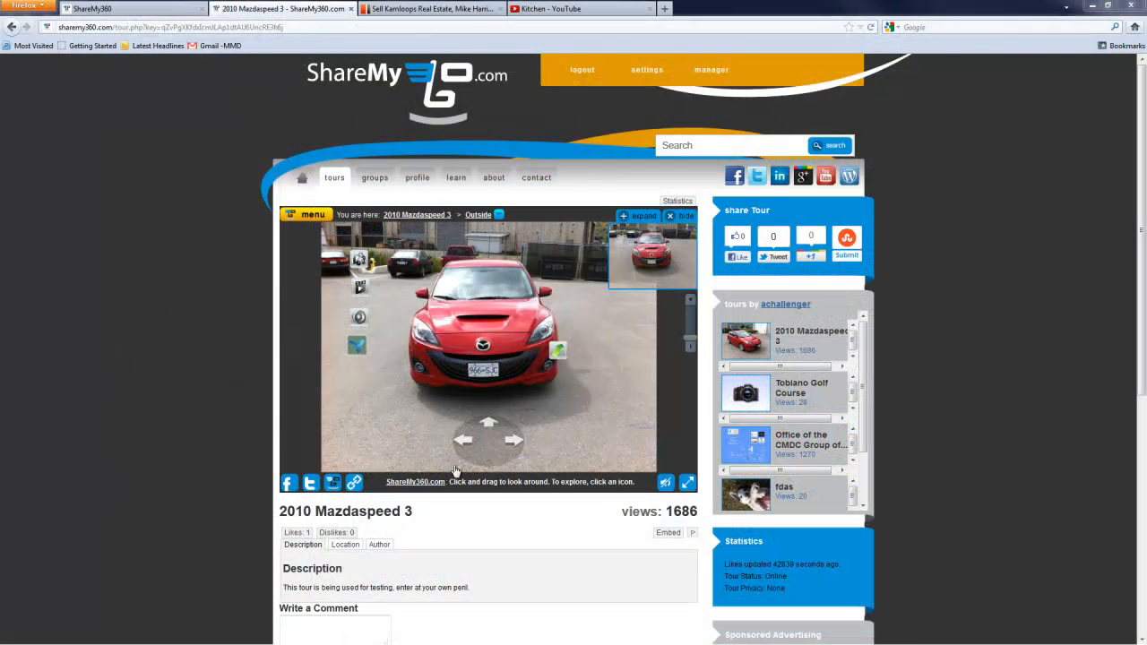
Step: Rotate the view around the car and back in the 2010 Mazdaspeed 3 tour, and open its video hotspot
left_click(513, 440)
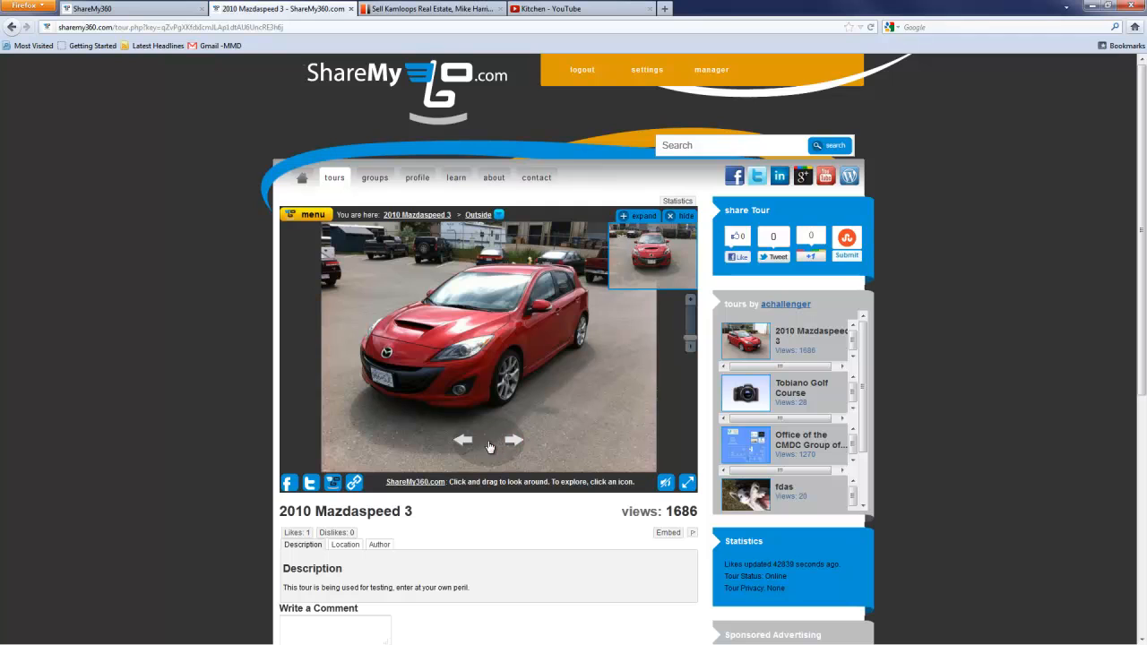
left_click(463, 440)
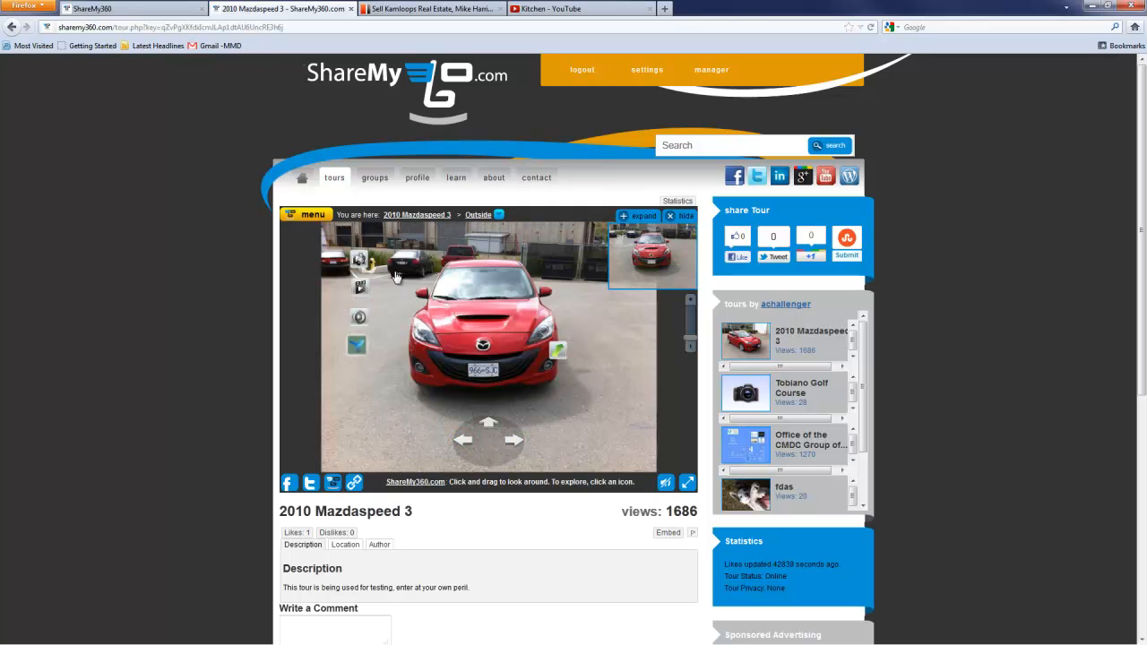
left_click(359, 287)
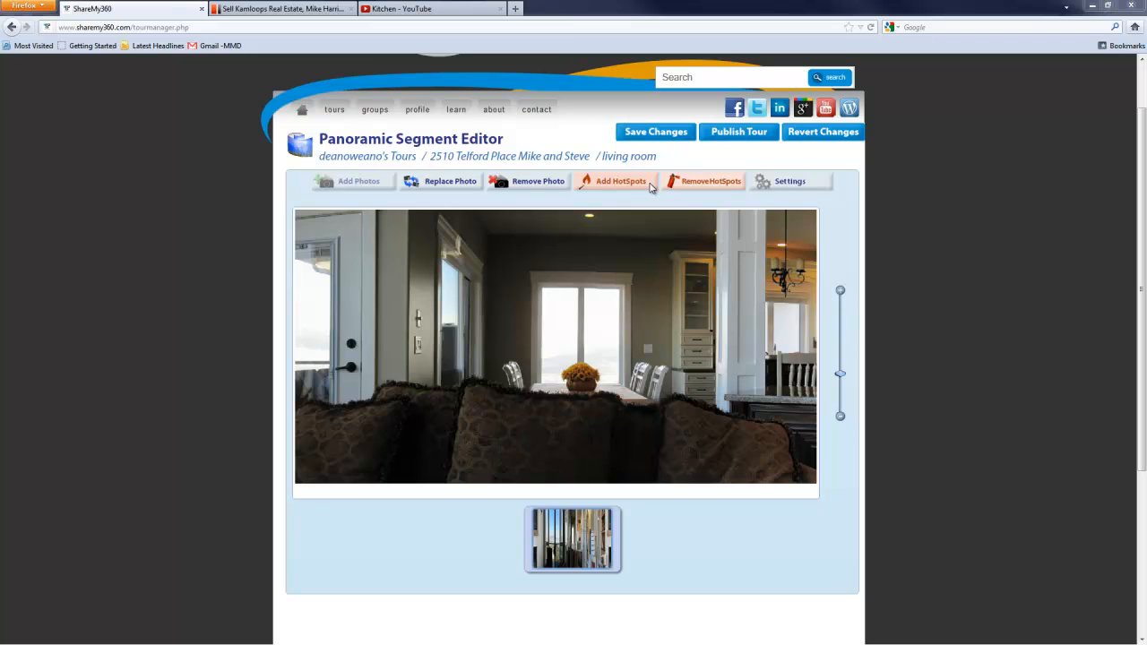
Step: Place an embedded-media hotspot on the middle sofa cushion in the living room panorama
left_click(650, 183)
left_click(524, 454)
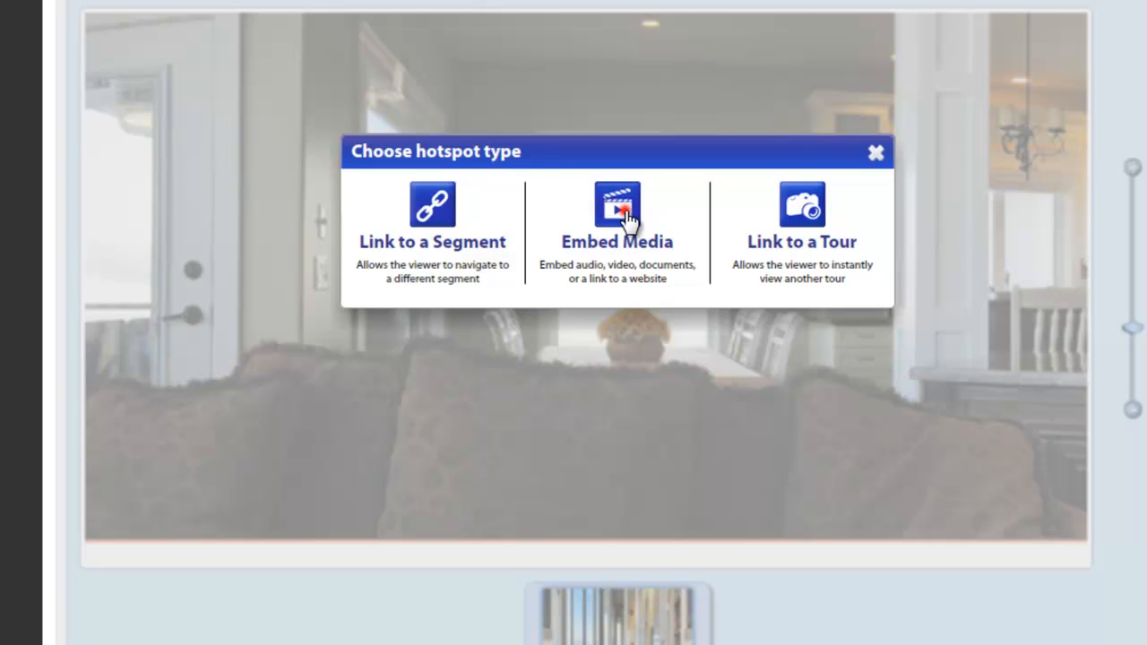
left_click(578, 312)
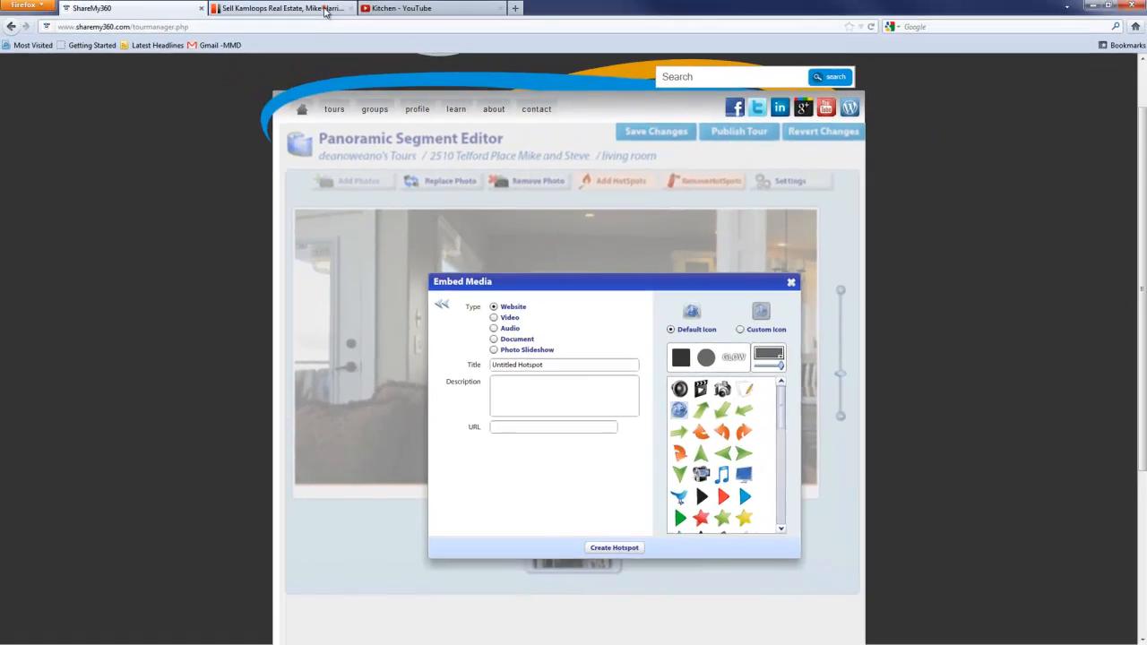
Step: Title the website hotspot "Web site" and fill its URL with the address copied from the open sellkamloopsrealestate.com page
left_click(282, 9)
left_click_drag(160, 27, 45, 30)
key("ctrl+c")
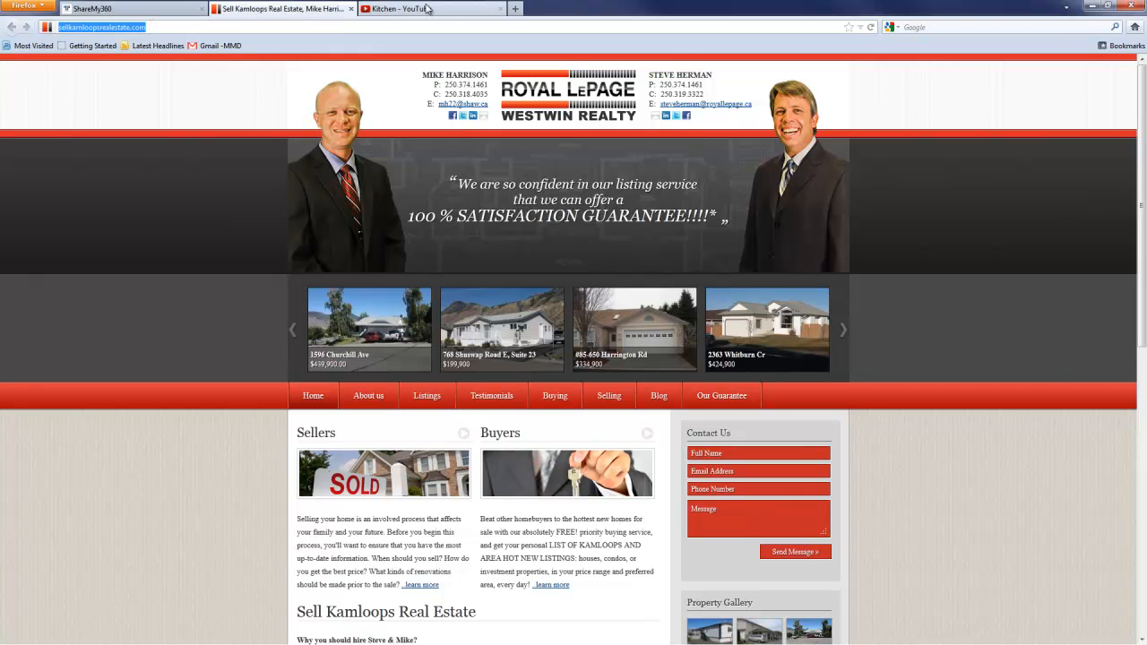
left_click(140, 9)
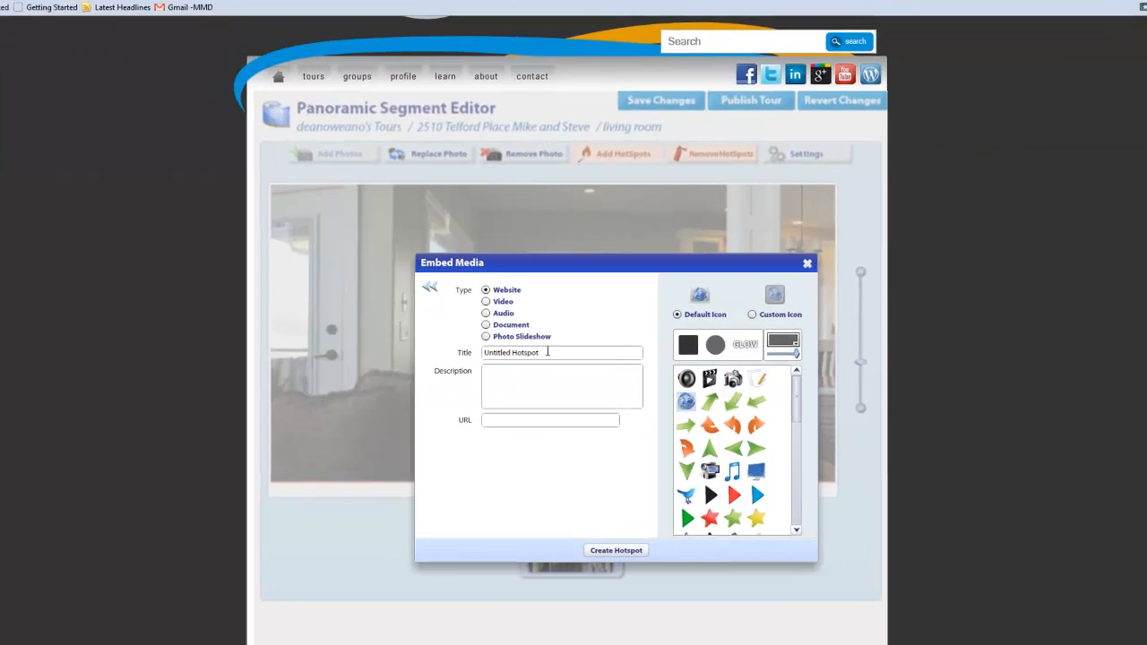
left_click(542, 365)
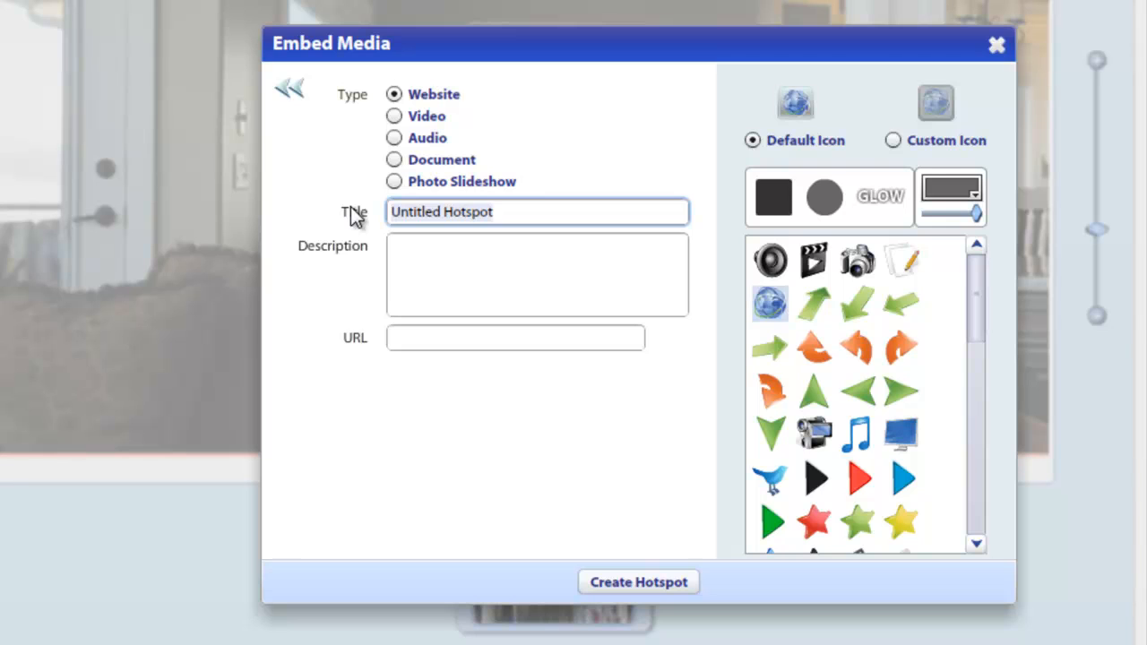
type("Web site")
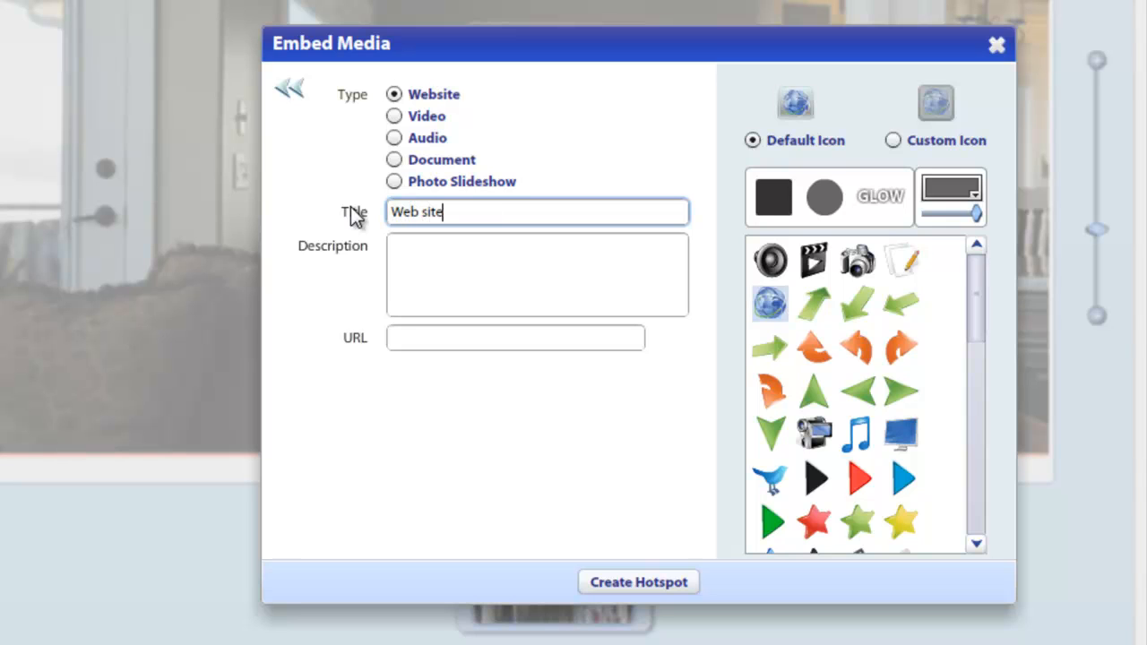
left_click(402, 337)
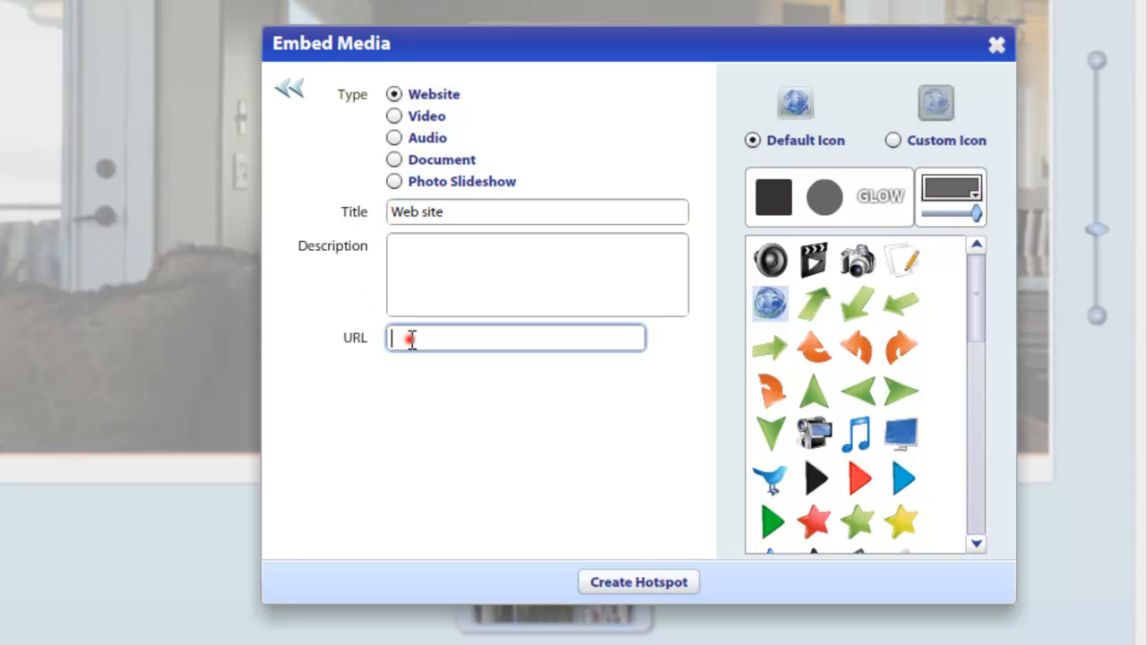
key("ctrl+v")
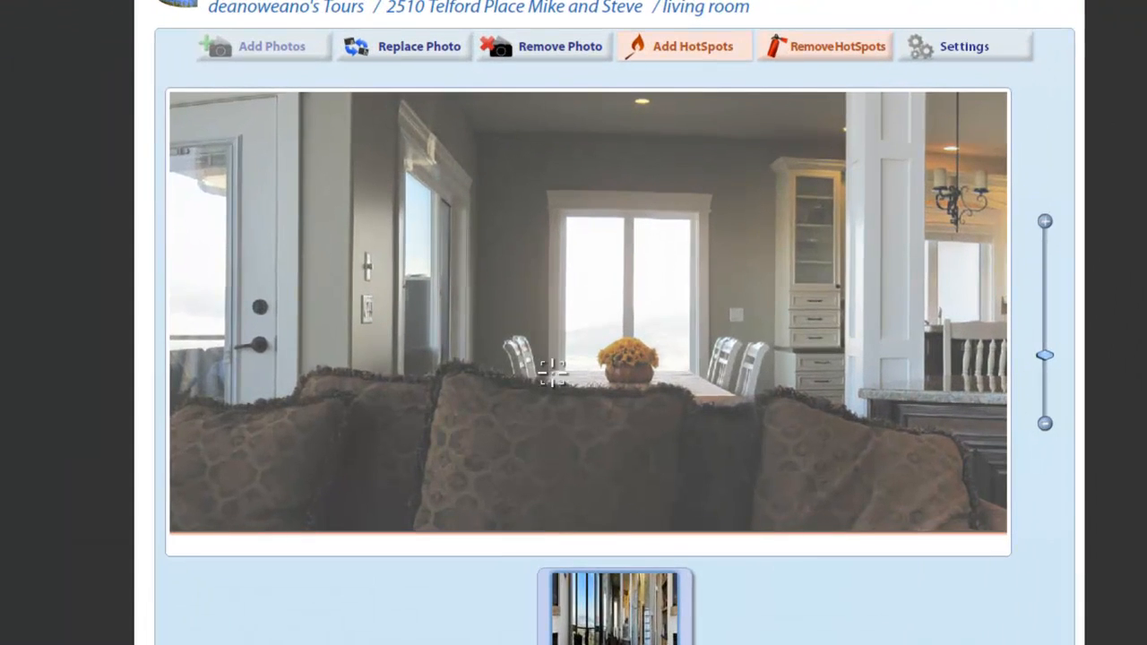
Step: Place another embedded-media hotspot on the living room sofa and set its type to Video
left_click(535, 436)
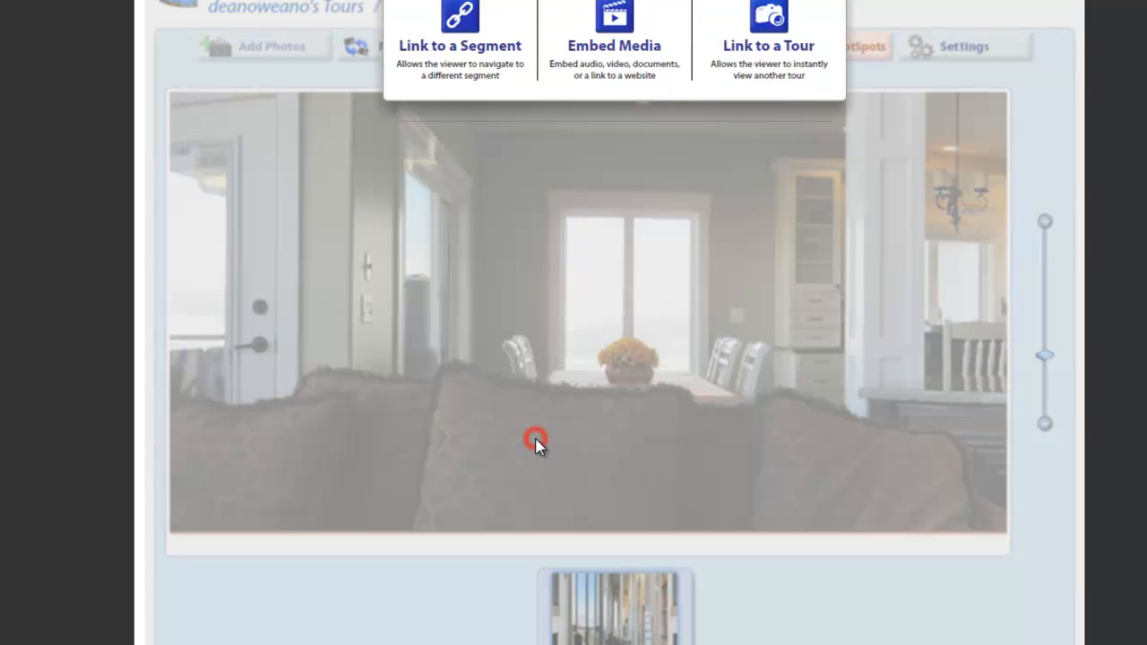
left_click(614, 260)
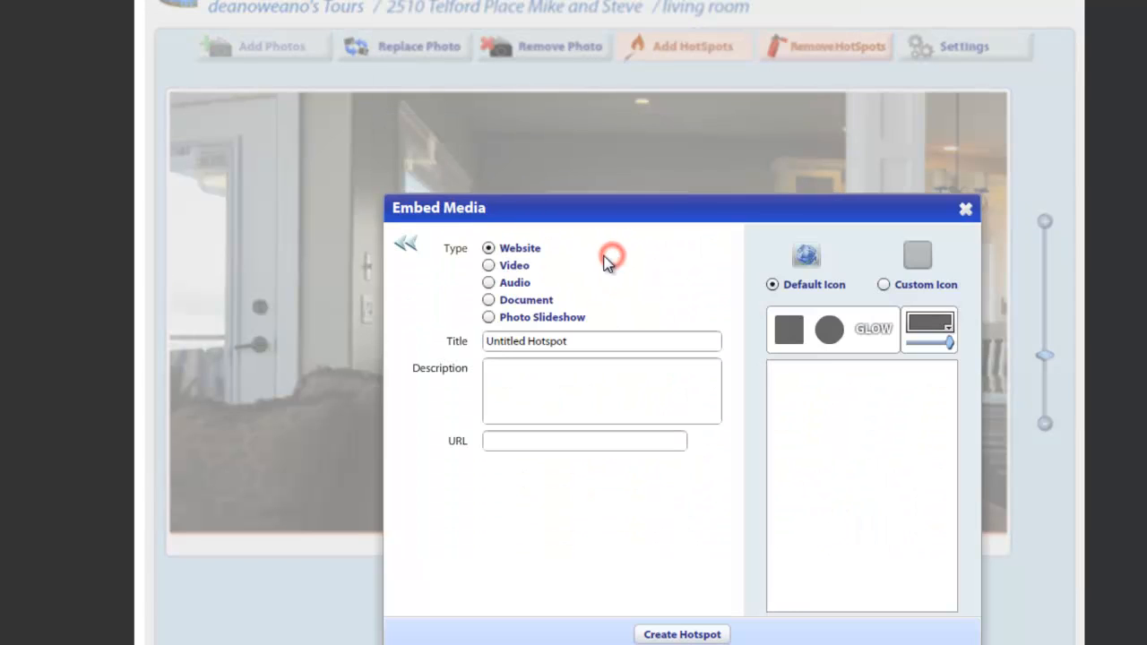
left_click(525, 271)
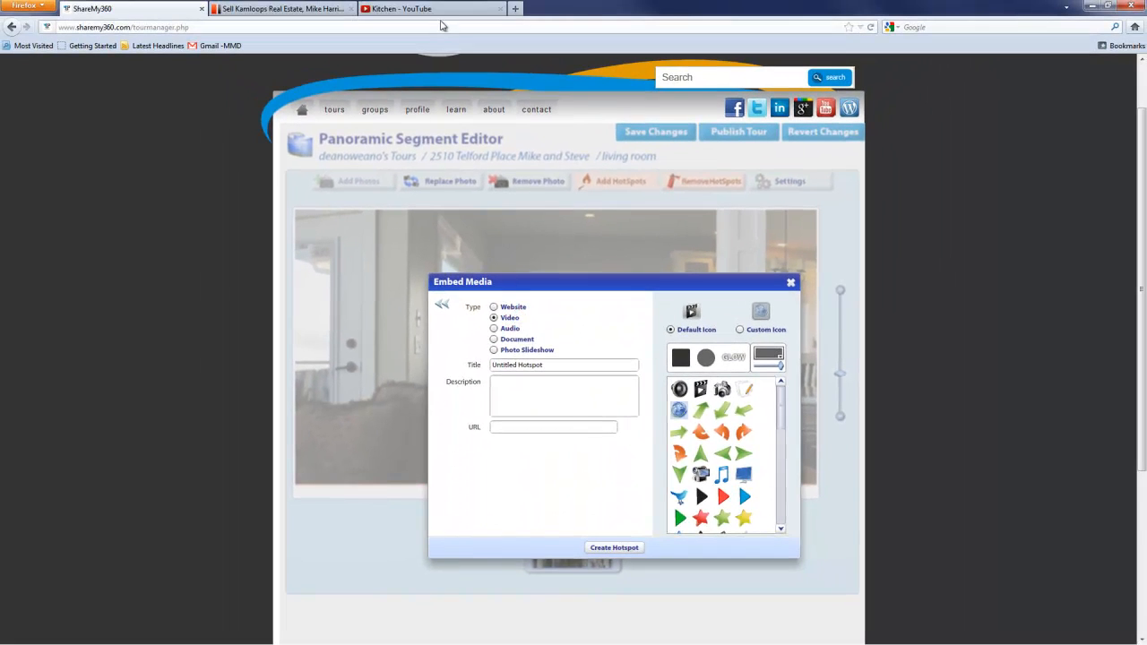
Step: Switch to the Kitchen video on YouTube and copy only the video ID following youtu.be/ in its share link
left_click(445, 9)
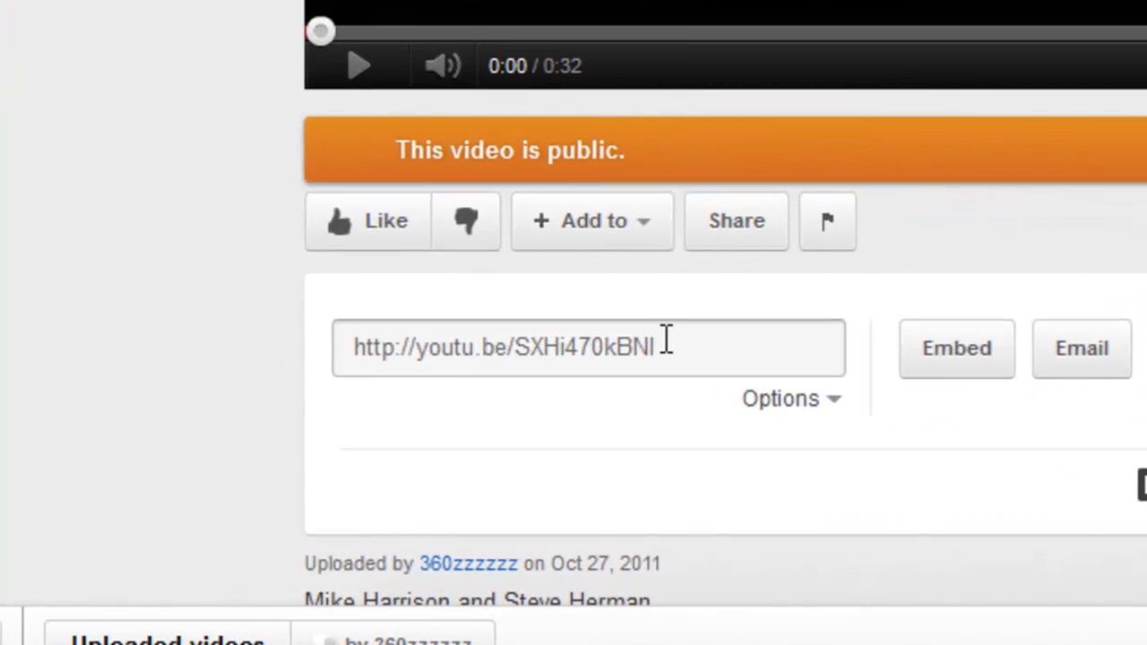
left_click(396, 481)
left_click_drag(659, 346, 523, 338)
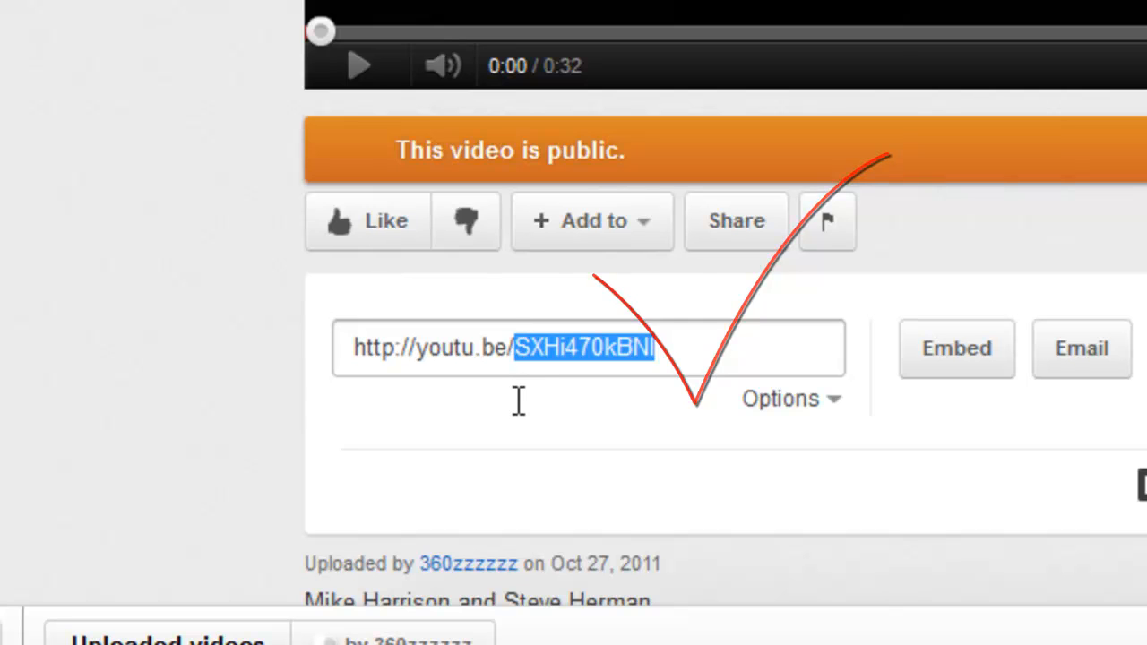
key("ctrl+a")
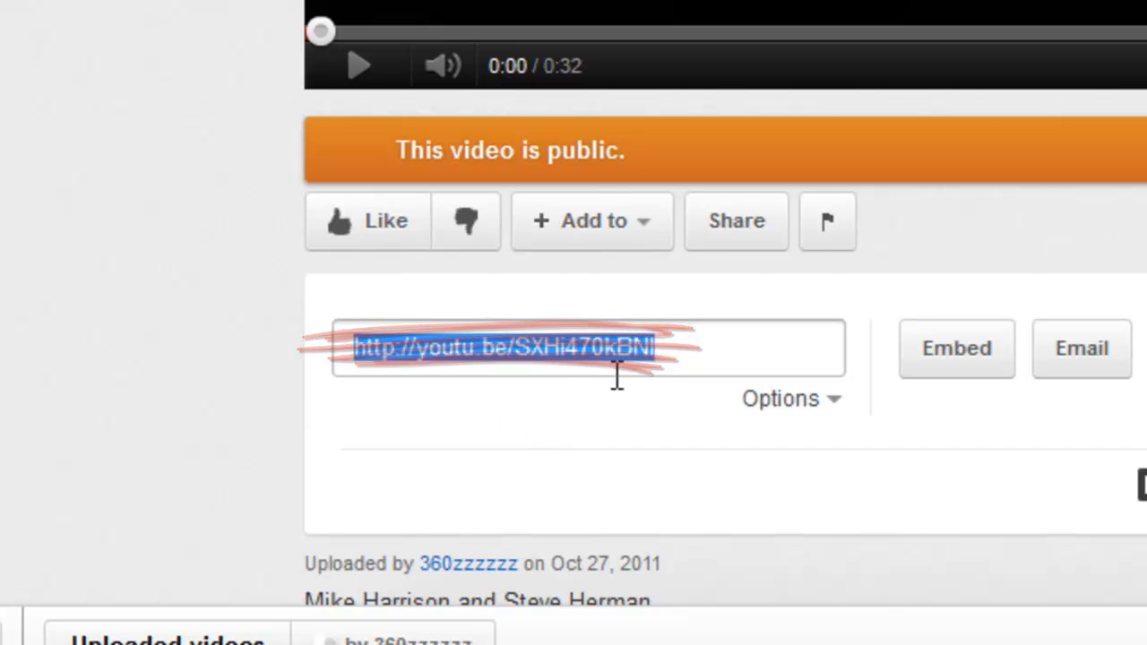
left_click(667, 351)
left_click_drag(652, 350, 514, 346)
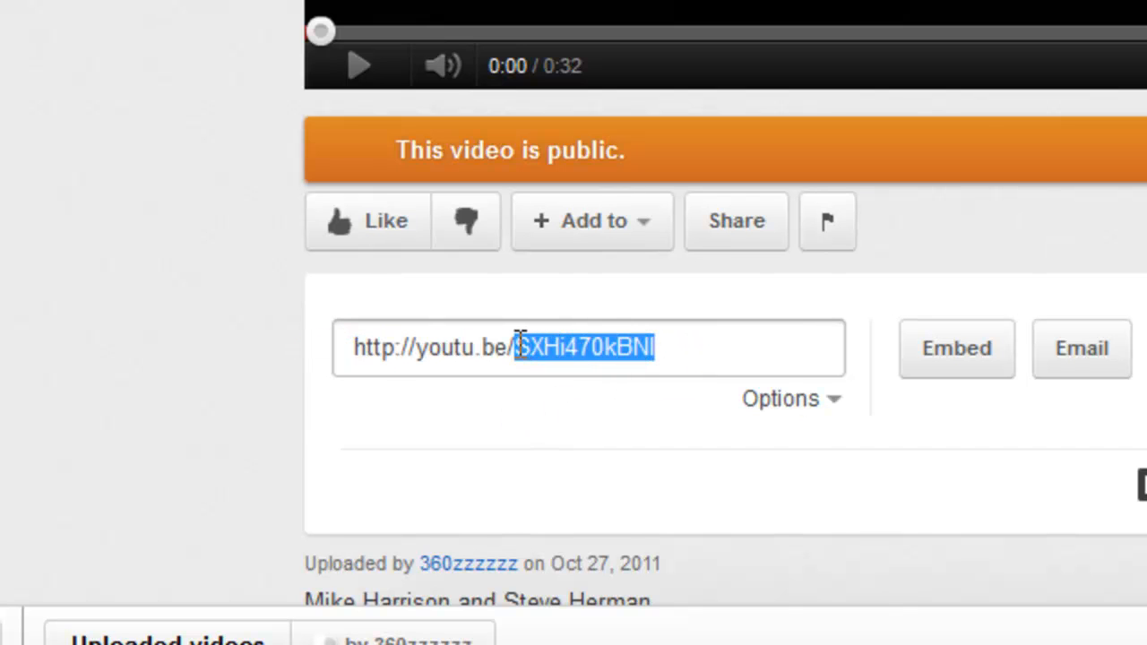
right_click(518, 348)
left_click(602, 466)
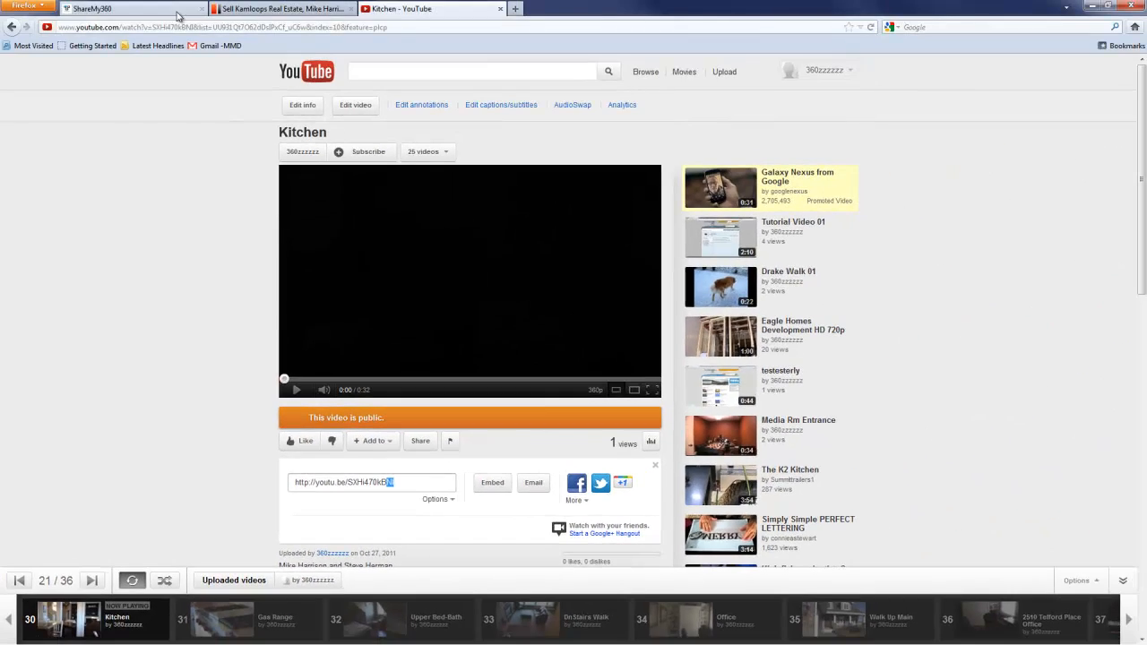
Step: Return to ShareMy360 and paste the copied video ID as the video hotspot's URL
left_click(176, 12)
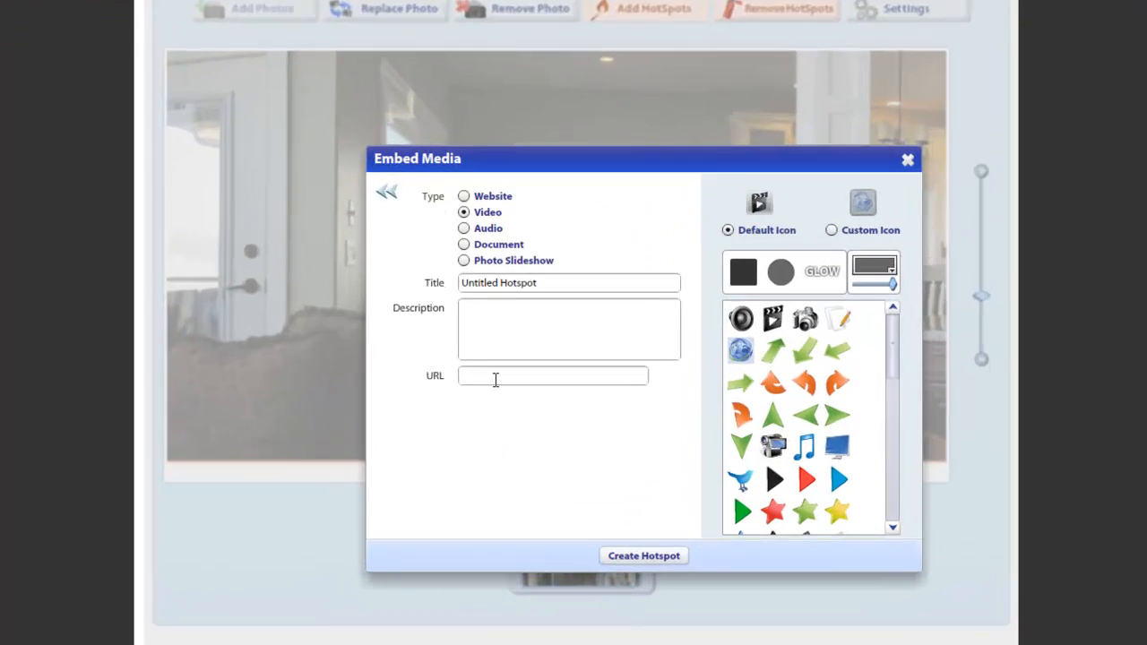
left_click(510, 424)
key("ctrl+v")
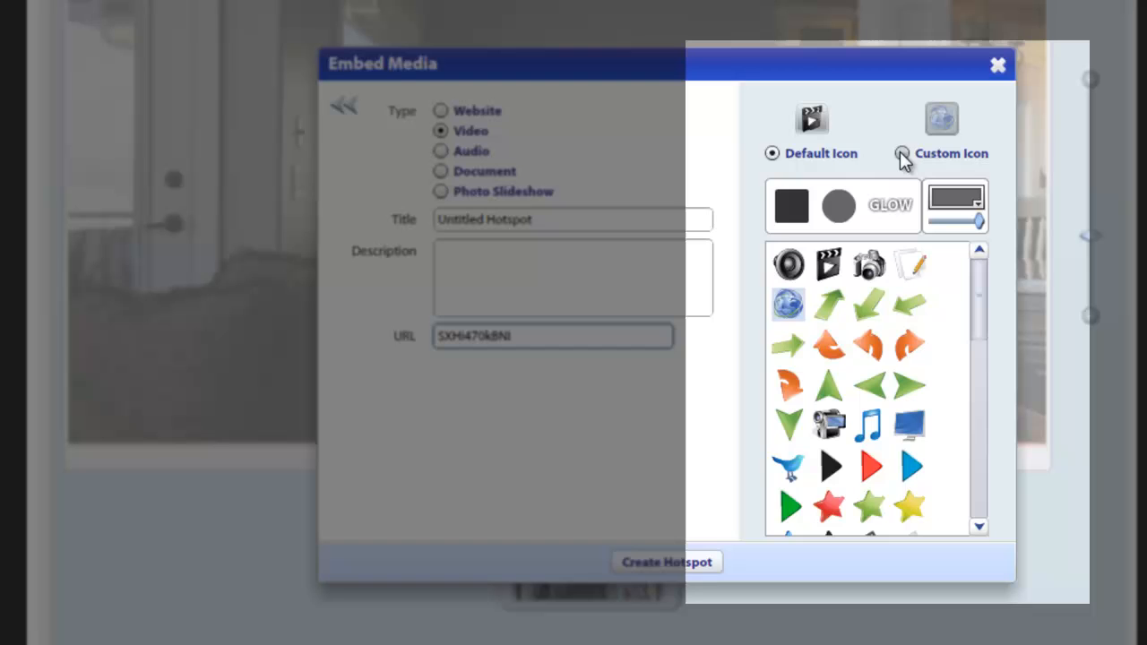
Step: Give the video hotspot a custom green play-arrow icon with a round background, and open the background colour palette
left_click(903, 155)
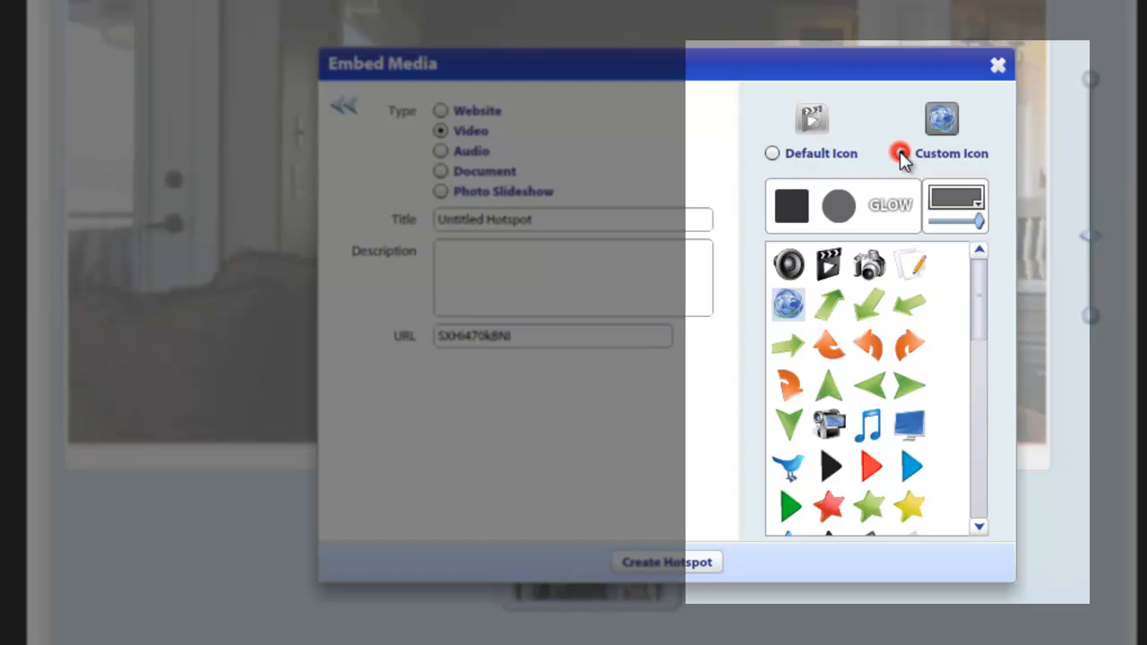
left_click(829, 263)
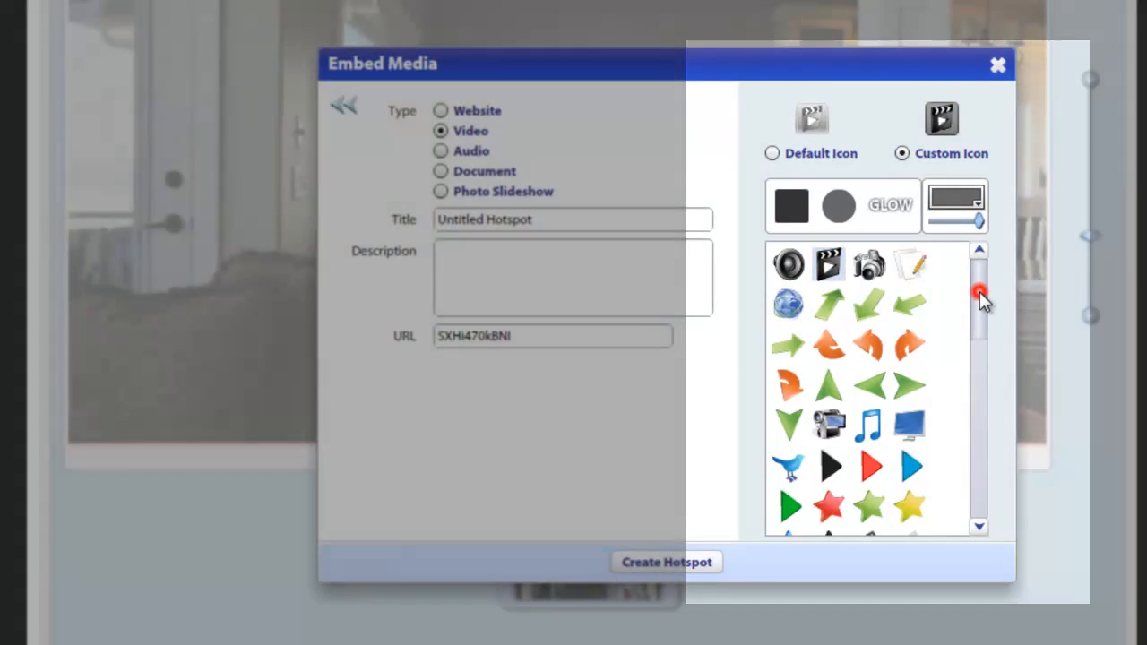
left_click_drag(979, 291, 976, 337)
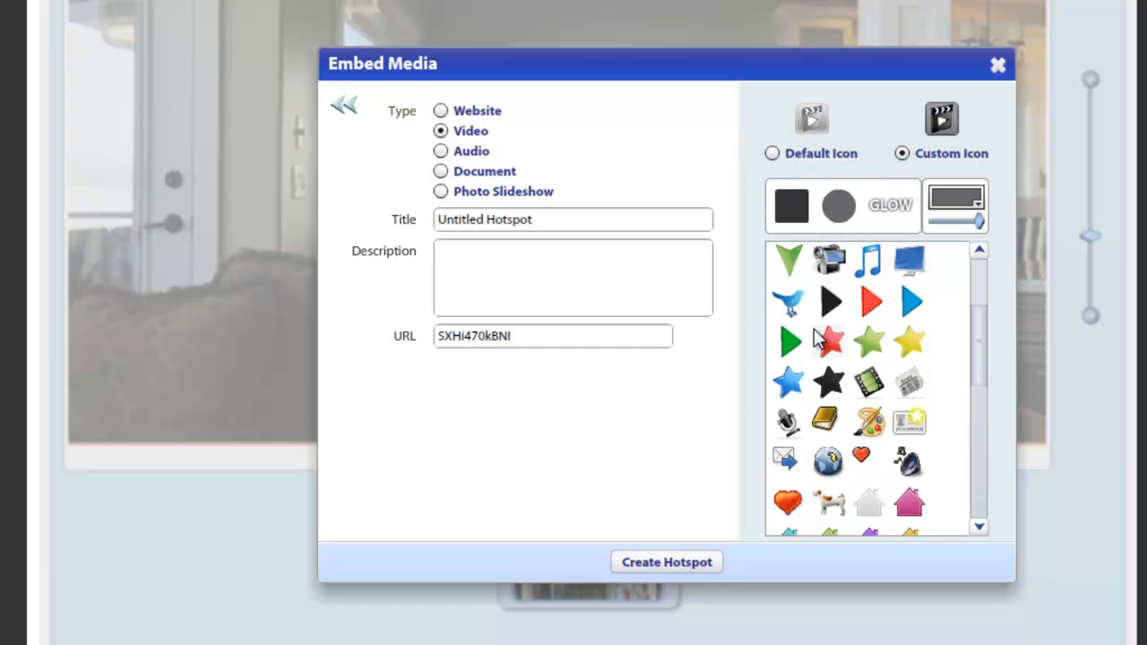
left_click(790, 341)
left_click(851, 207)
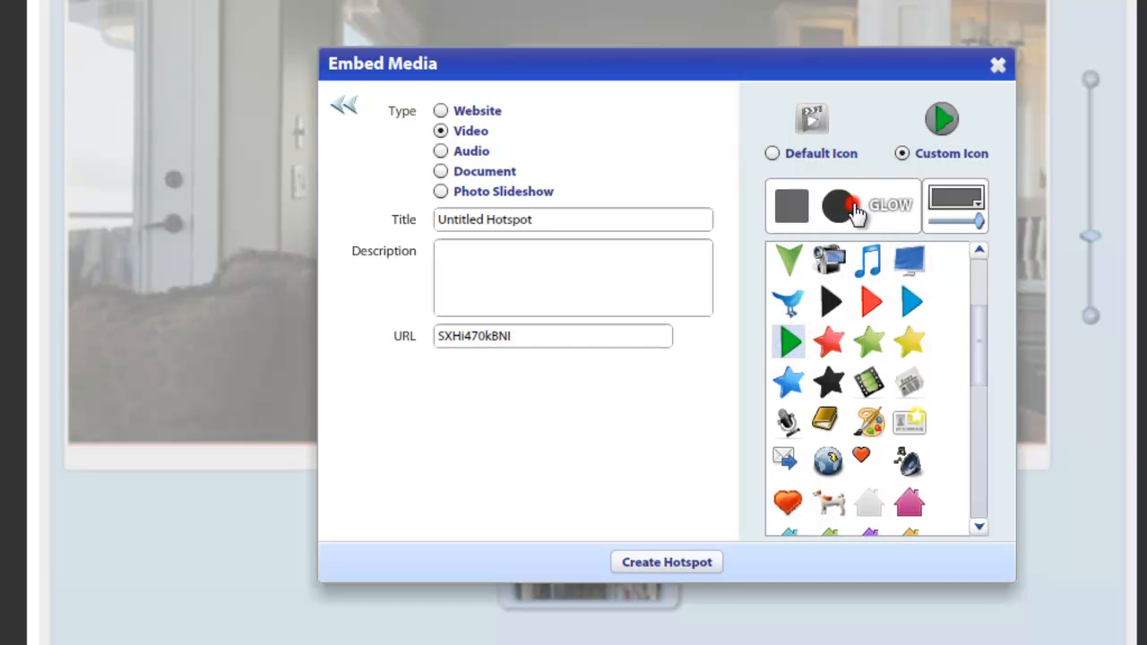
left_click(958, 198)
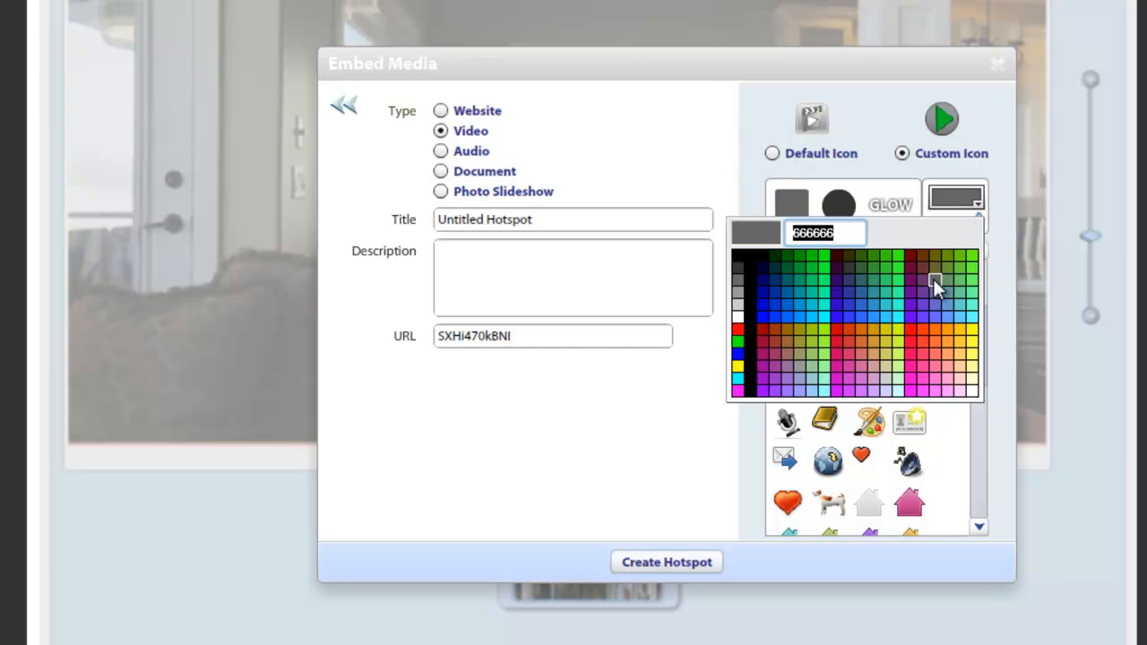
left_click(998, 280)
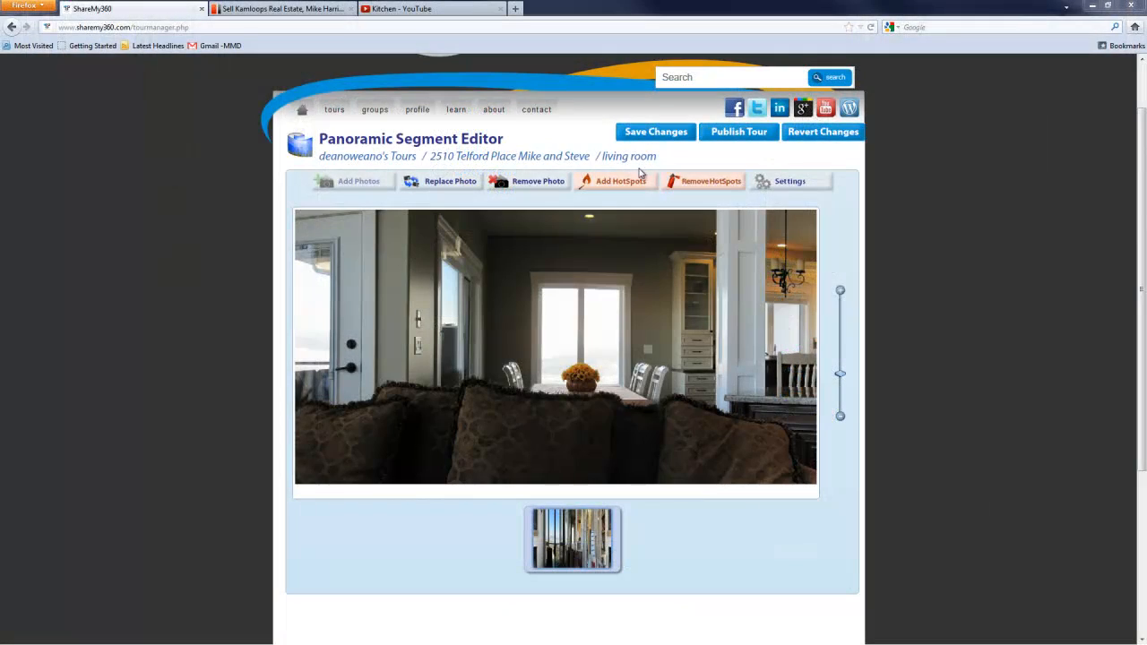
Step: Place an embedded-media hotspot on the sofa, set its type to Photo Slideshow, and start adding photos
left_click(627, 181)
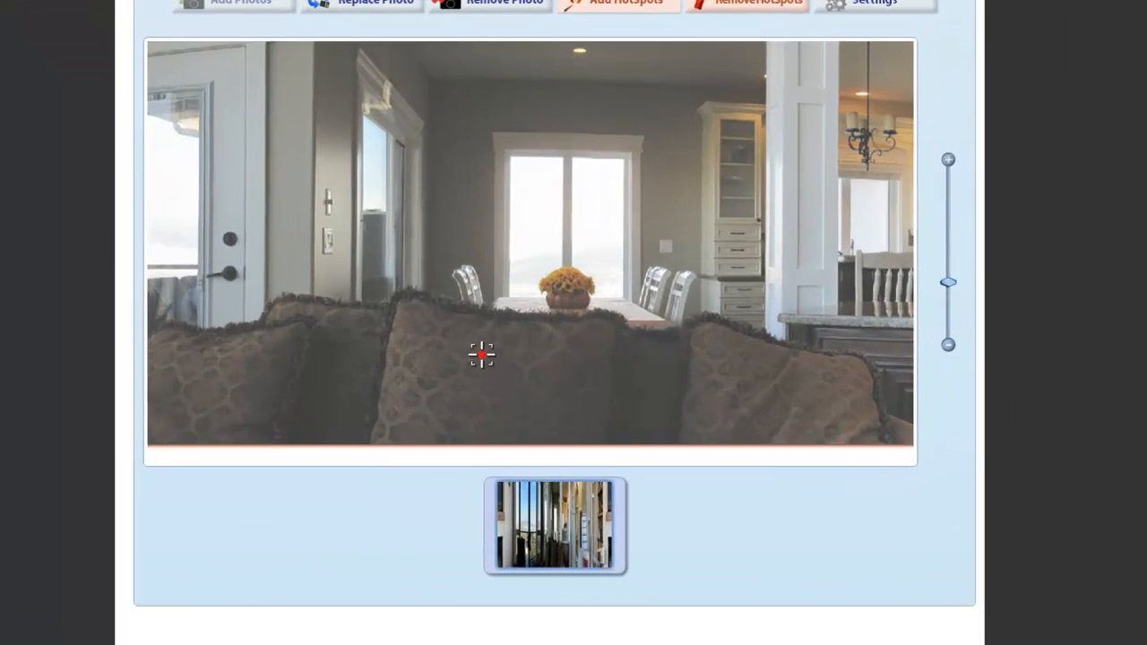
left_click(481, 355)
left_click(568, 213)
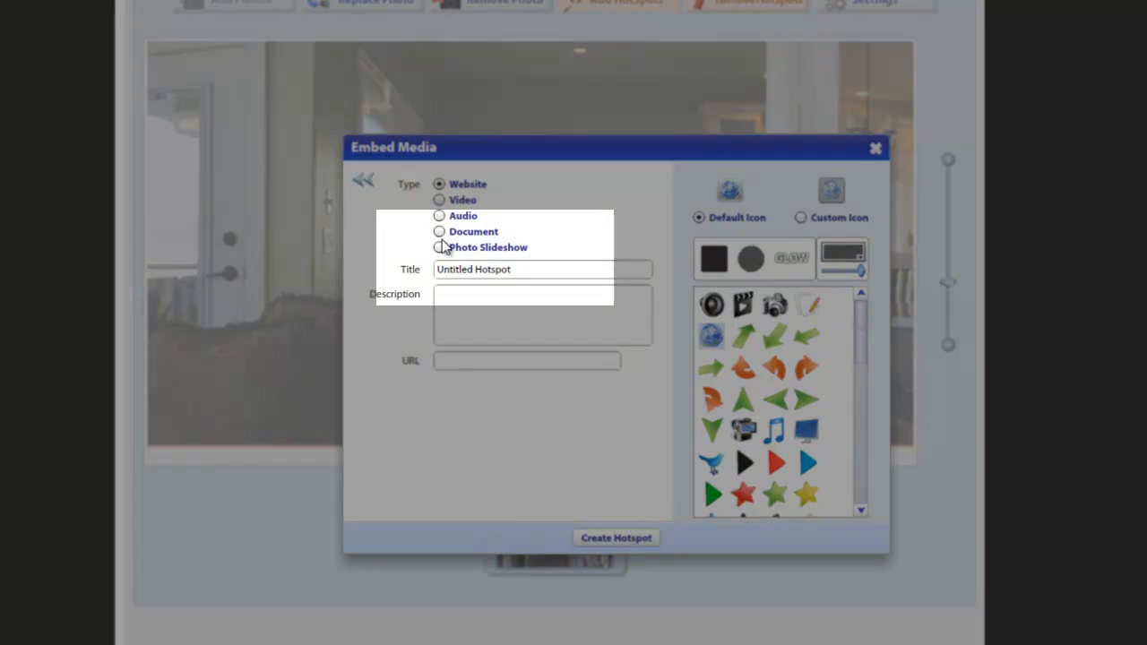
left_click(439, 247)
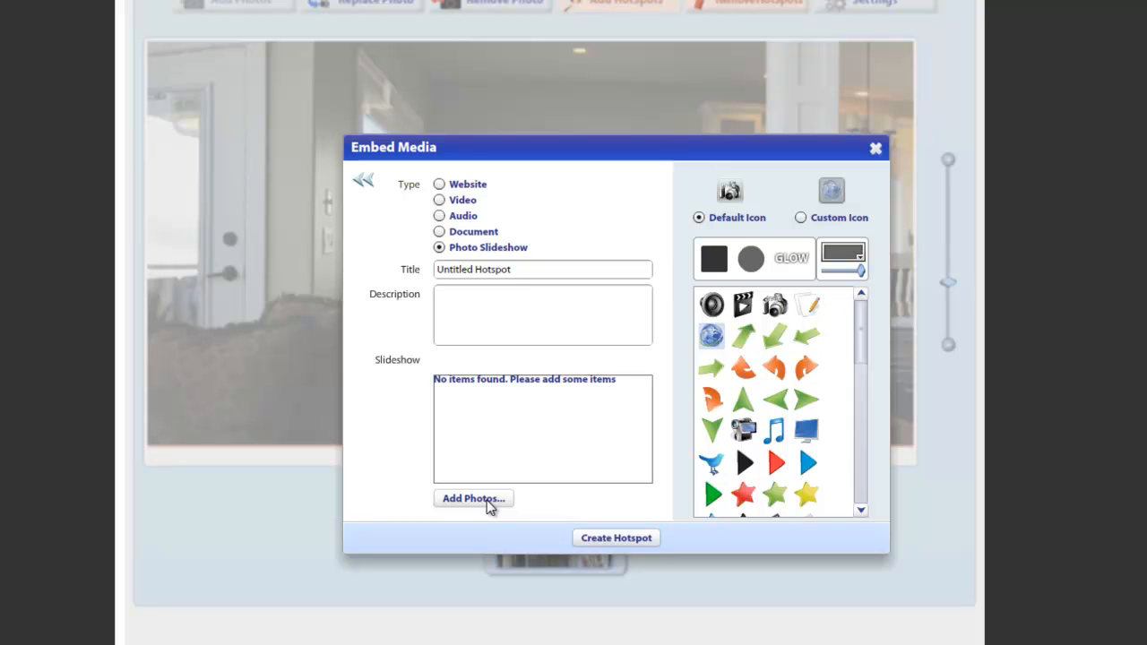
left_click(486, 502)
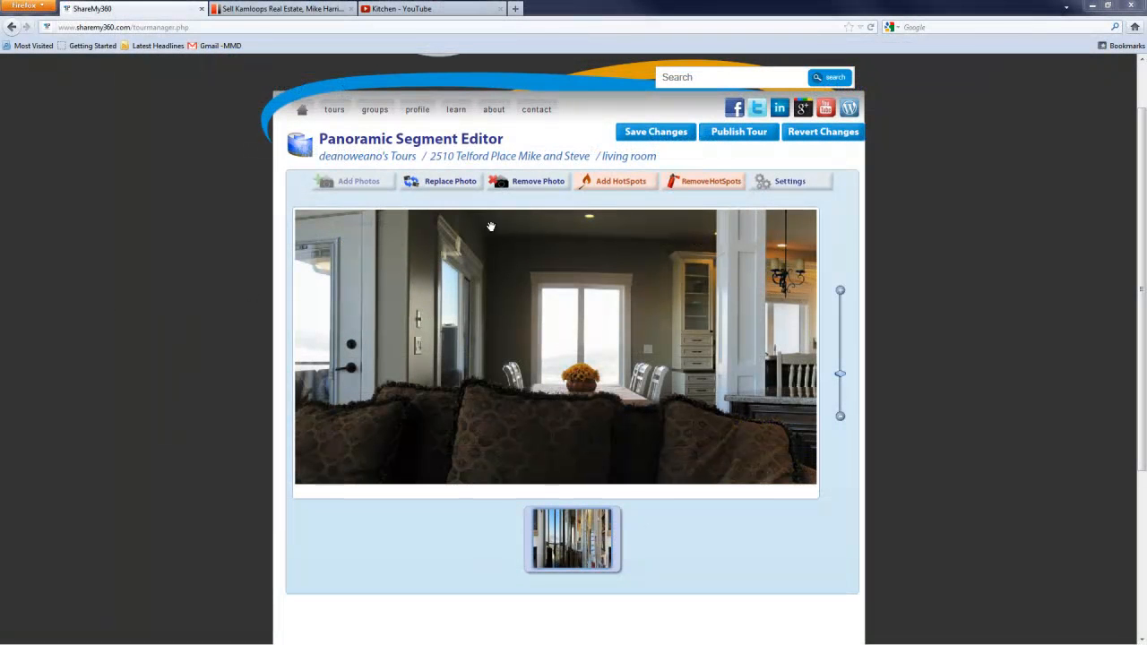
Step: Place a Link to a Tour hotspot on the sofa in the living room panorama
left_click(652, 183)
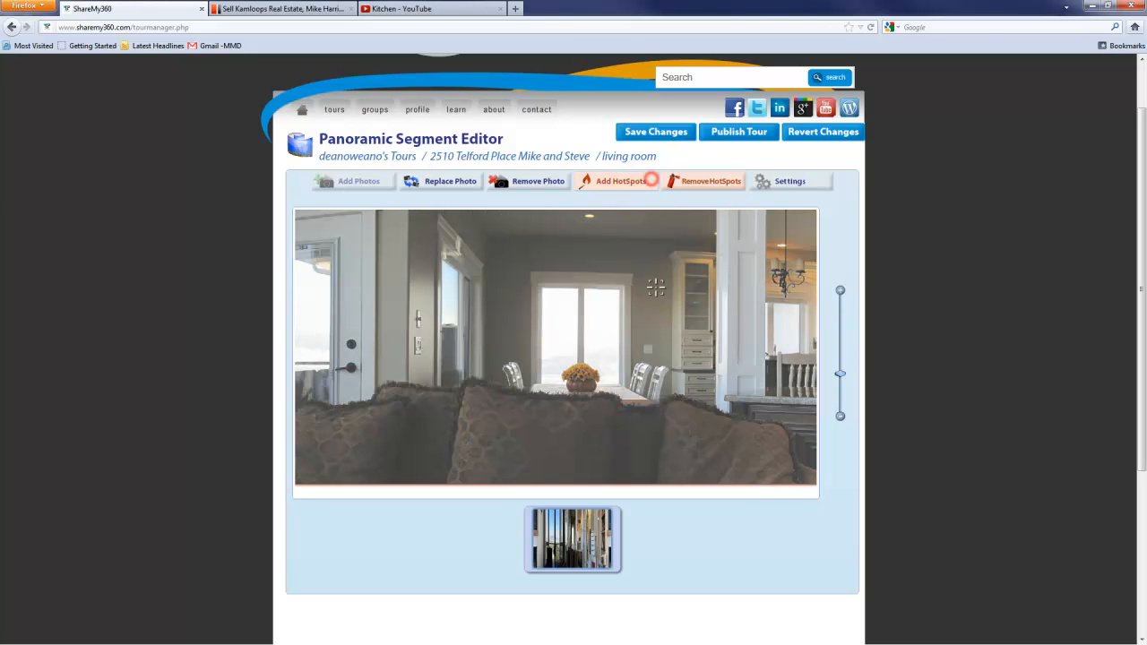
left_click(688, 438)
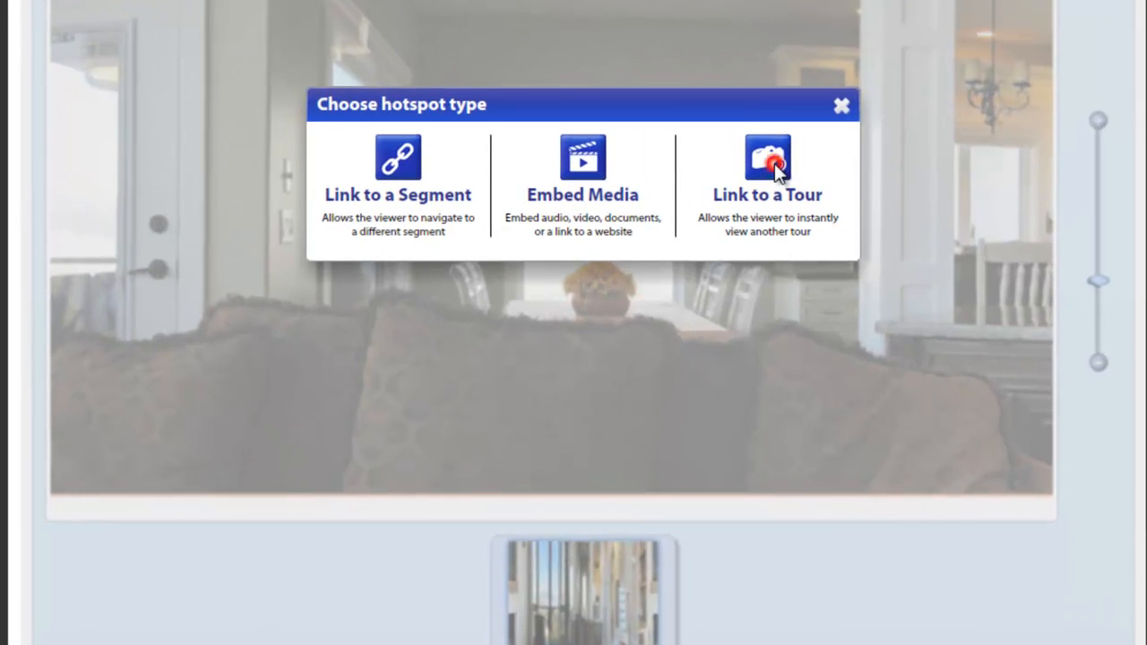
left_click(773, 162)
left_click(511, 359)
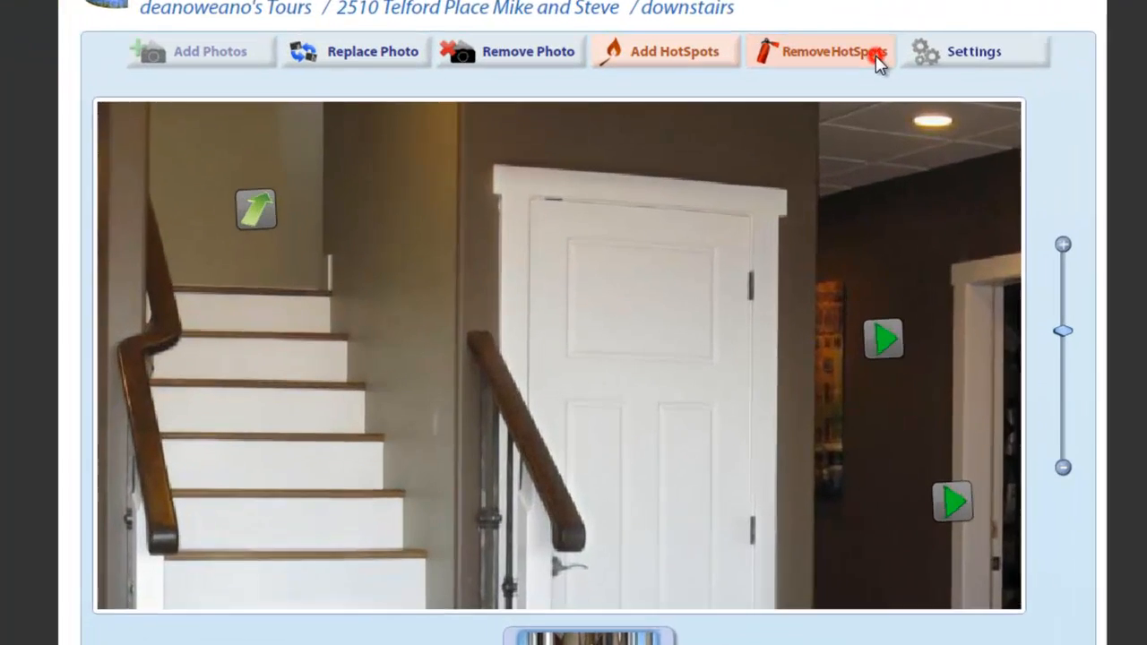
Step: Bring up the removal confirmation for the upper green video hotspot in the downstairs panorama, and cancel it
left_click(876, 55)
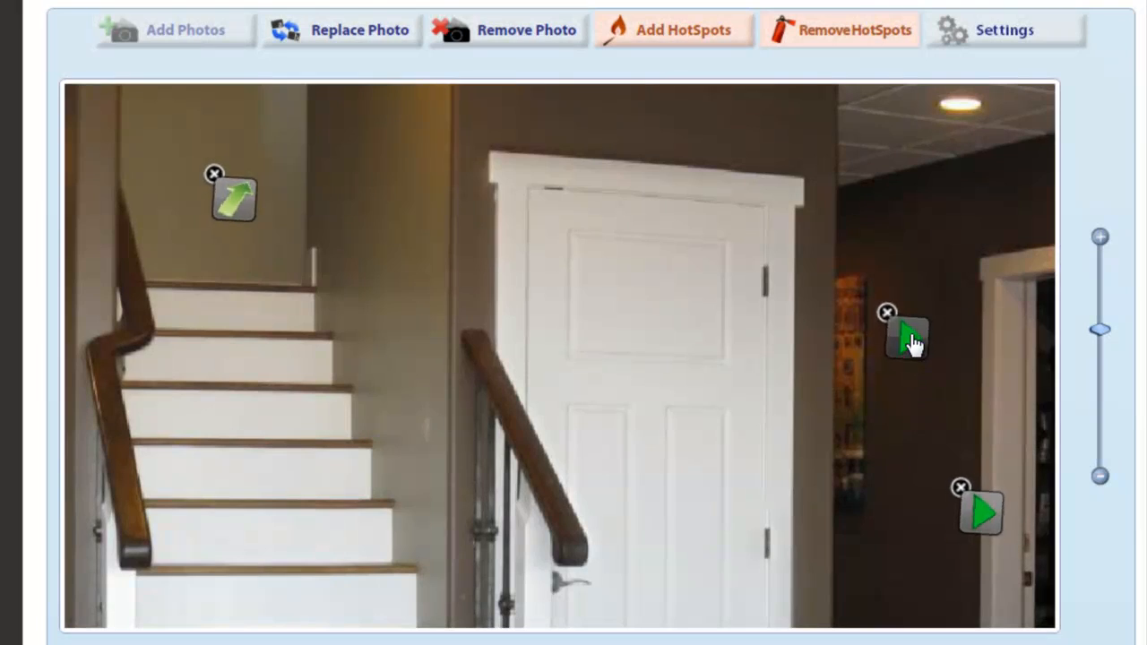
left_click(909, 339)
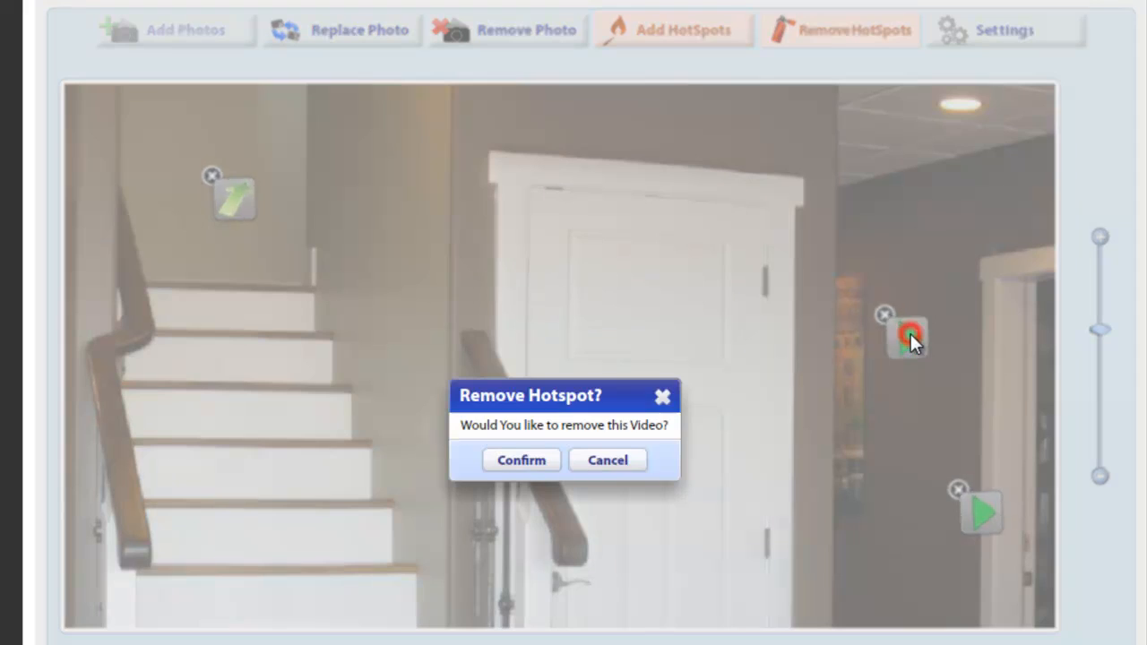
left_click(649, 468)
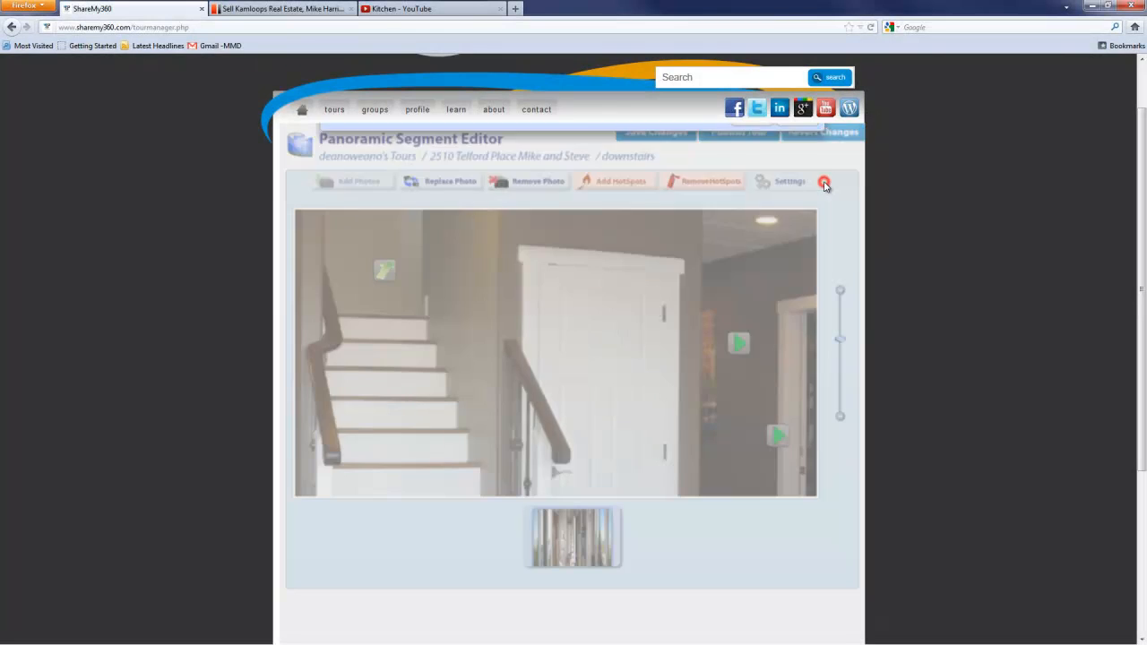
Step: Open the downstairs segment's properties and go over its title and 360 Loop option
left_click(823, 182)
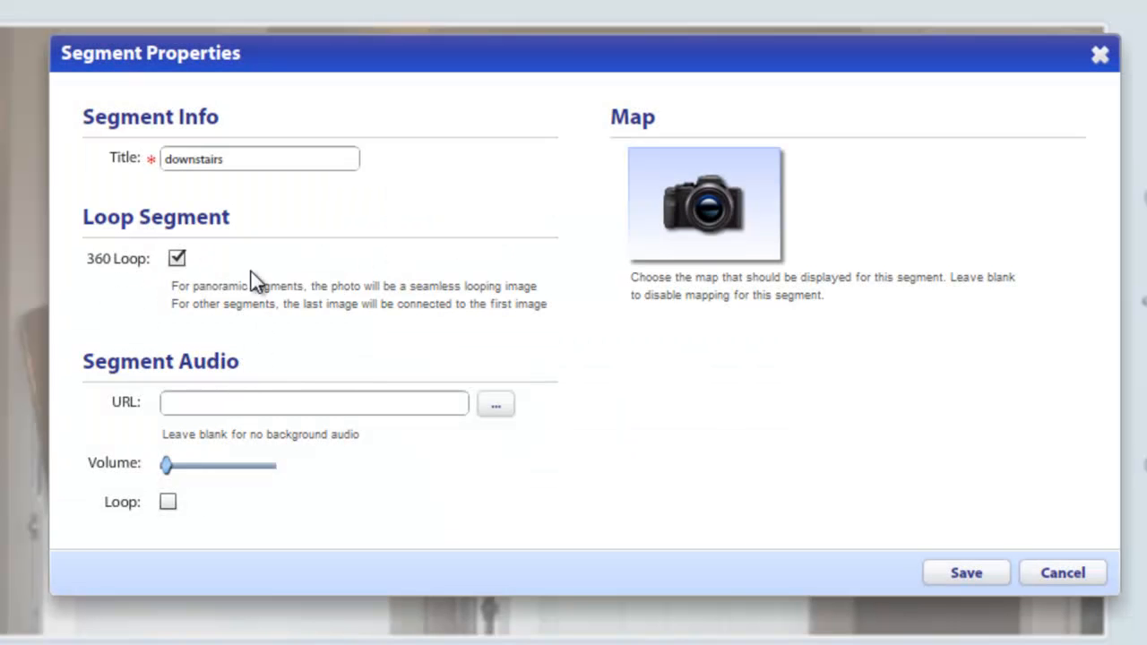
left_click(235, 159)
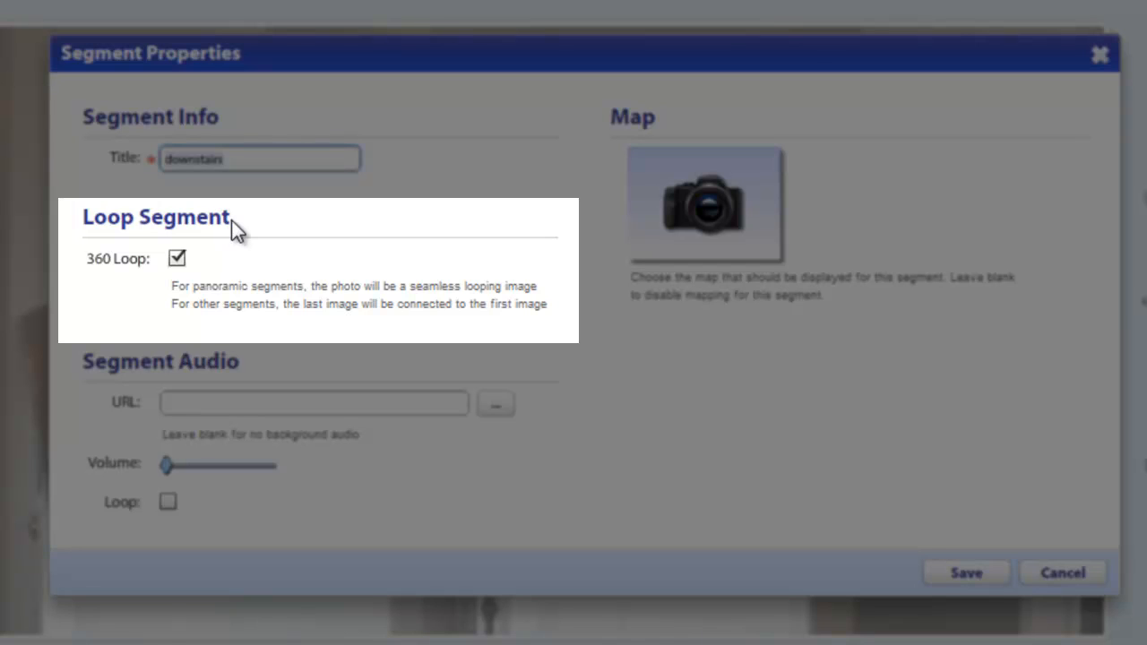
left_click(177, 259)
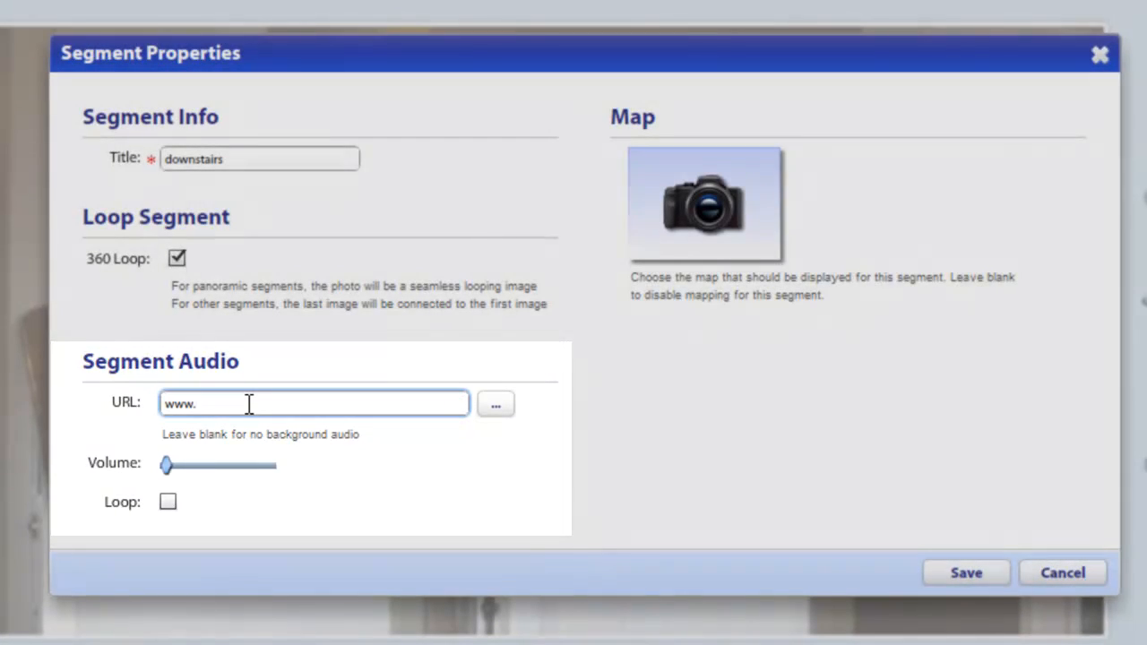
left_click(249, 404)
key("BackSpace")
key("BackSpace")
key("BackSpace")
key("BackSpace")
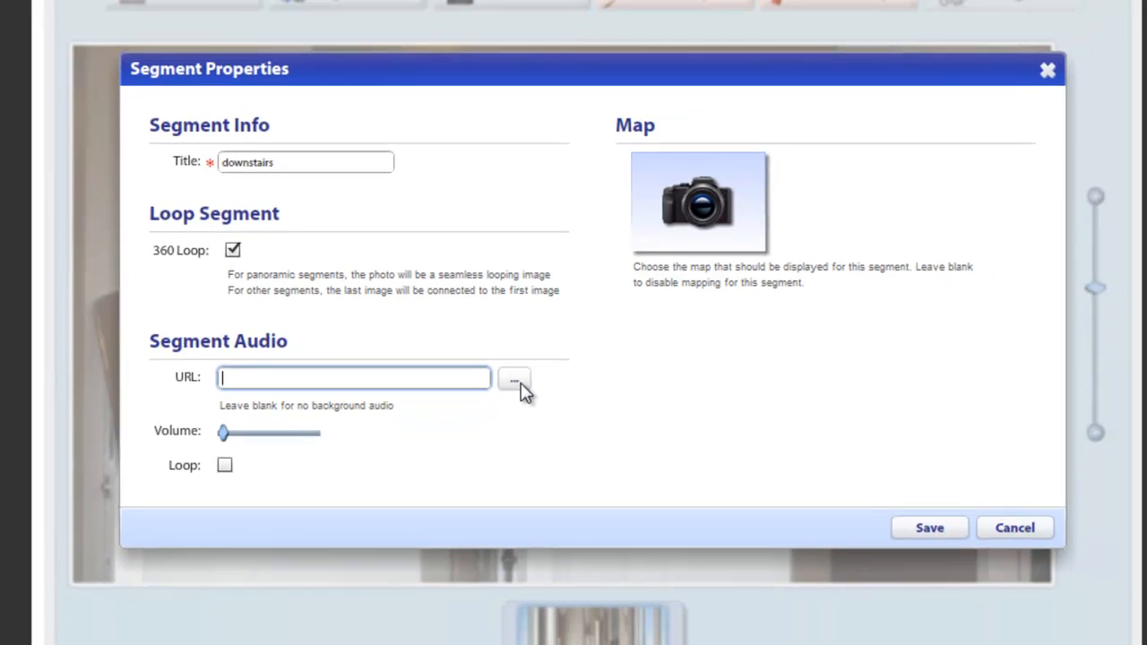
Step: Open the audio library for the segment's background audio, look at the upload option, and cancel without choosing a file
left_click(496, 406)
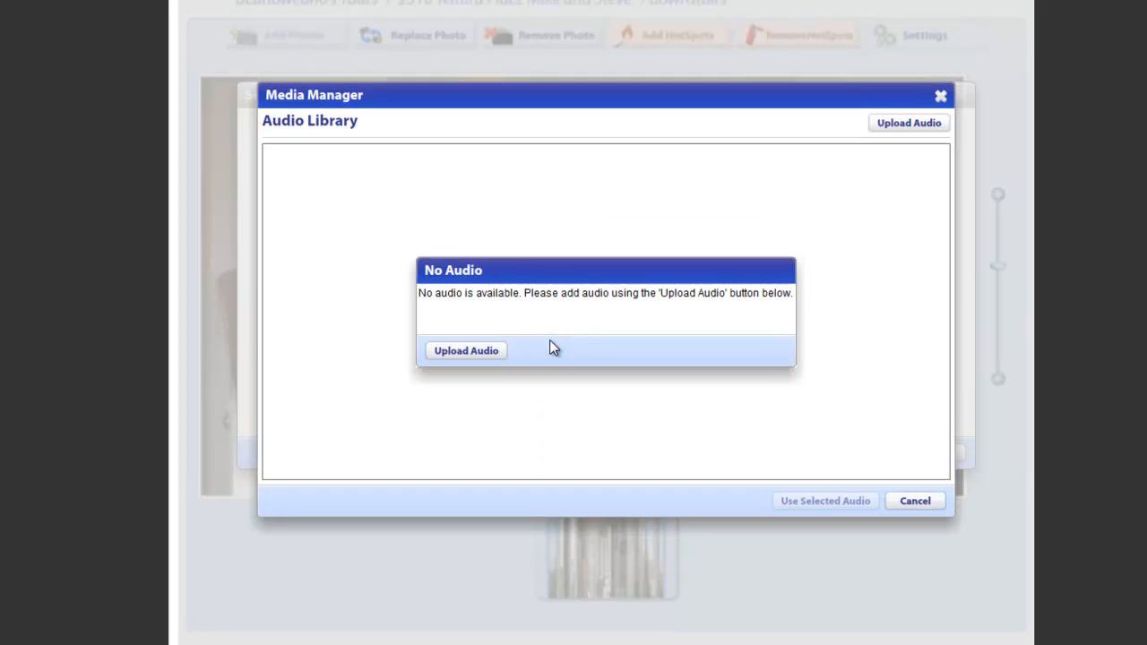
left_click(500, 350)
left_click(823, 501)
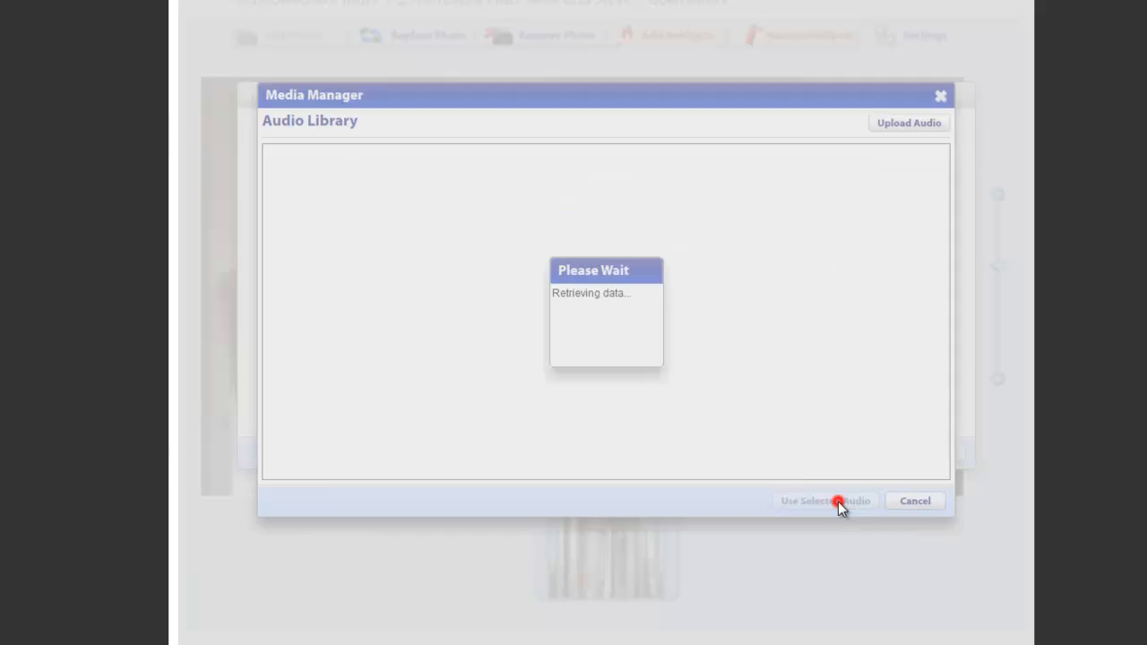
left_click(909, 502)
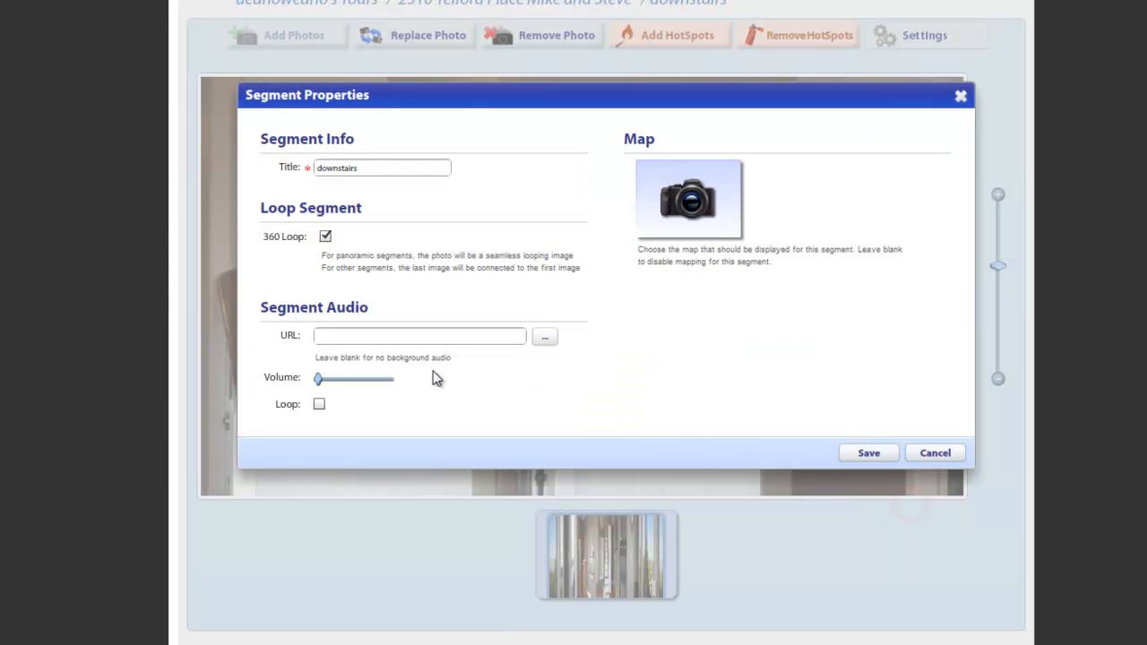